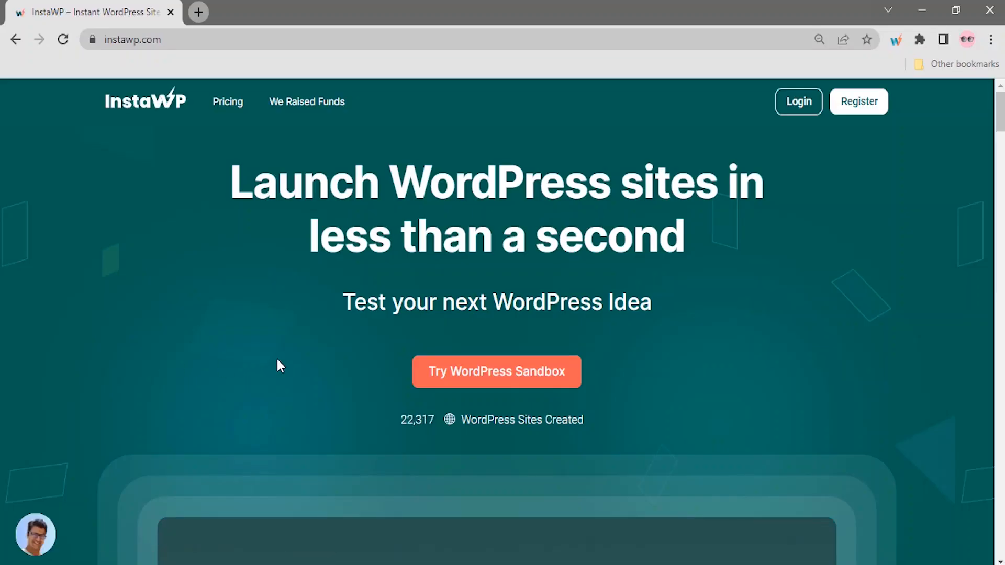
# Create a new WordPress sandbox site named yoursitename and open its admin dashboard.
pyautogui.click(426, 380)
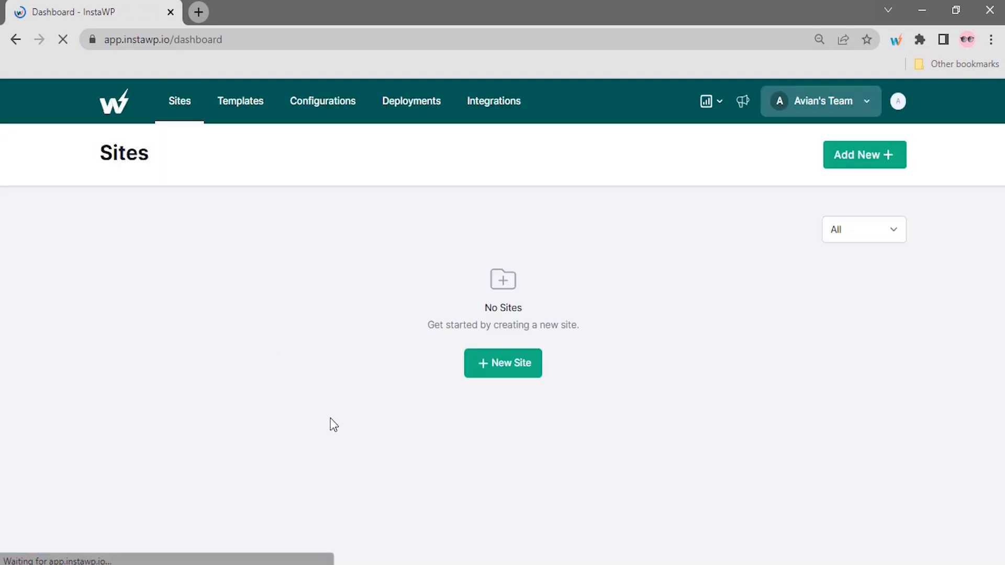
pyautogui.click(505, 370)
pyautogui.click(450, 291)
pyautogui.click(443, 329)
pyautogui.click(457, 404)
pyautogui.write('Yoursitename')
pyautogui.click(528, 518)
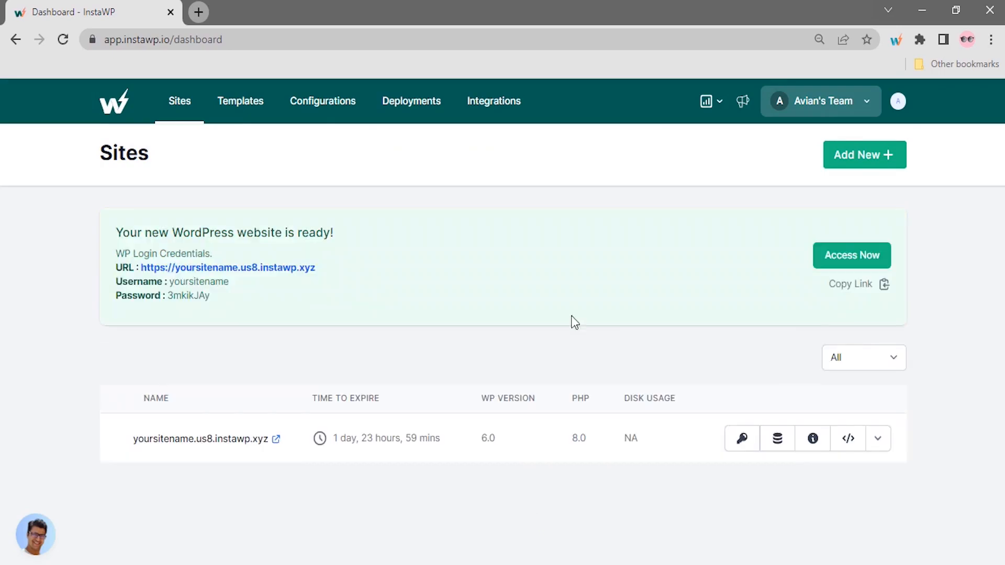
pyautogui.click(848, 256)
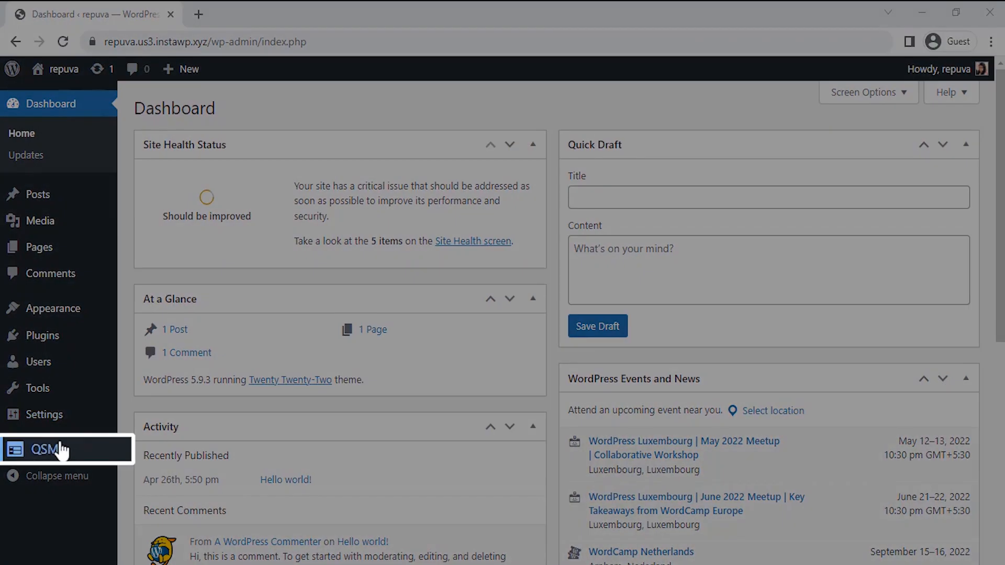
# Start adding a new QSM quiz and proceed with the Default Theme.
pyautogui.moveTo(61, 450)
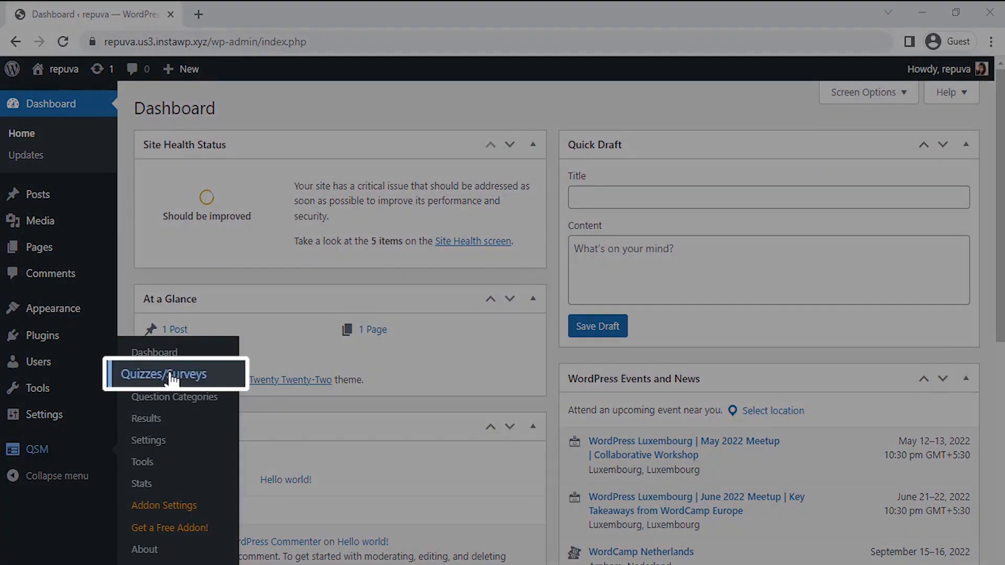
pyautogui.click(169, 374)
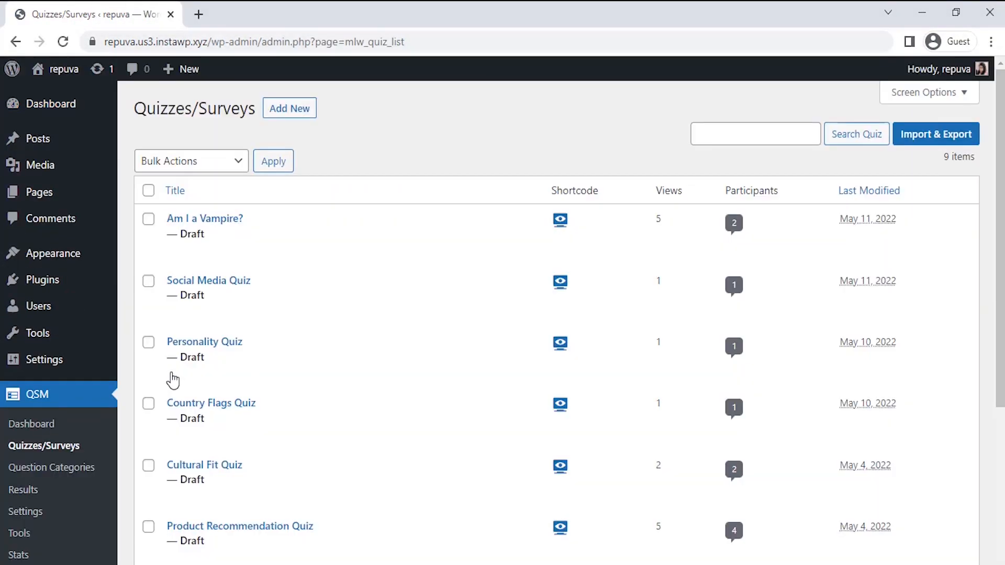
pyautogui.click(283, 118)
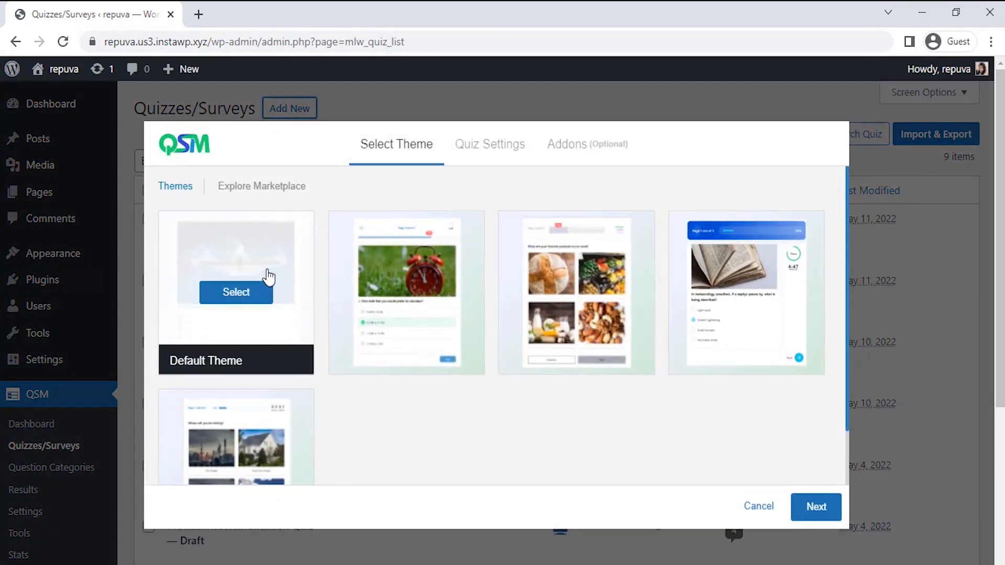
pyautogui.moveTo(581, 288)
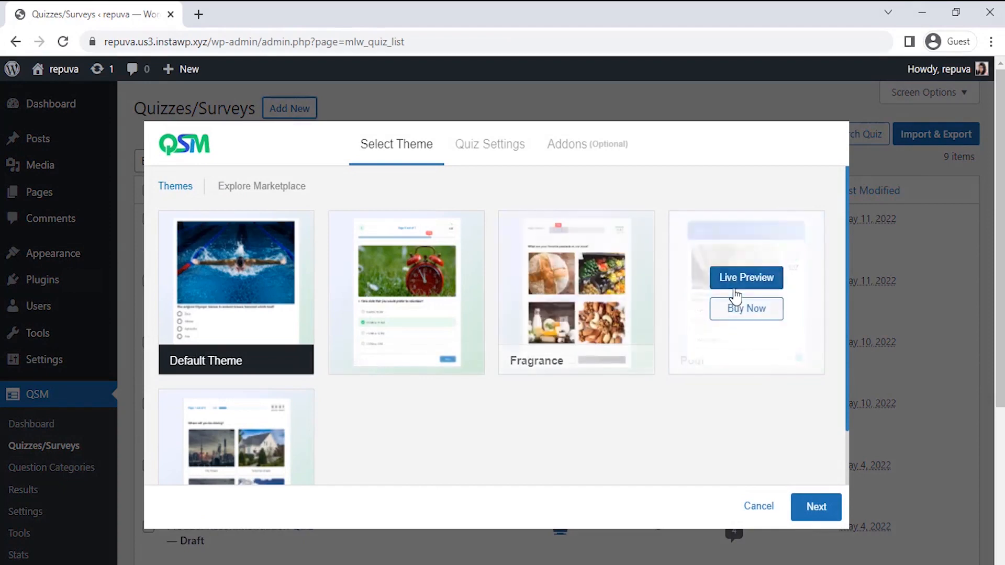
pyautogui.click(815, 509)
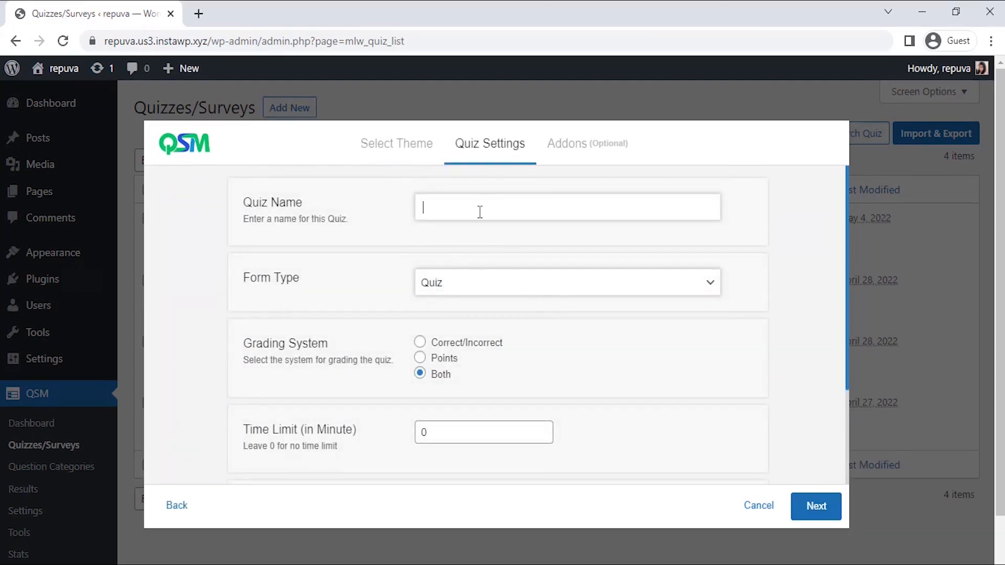
# Name the quiz Cultural Fit Quiz, set grading to Points and the time limit to 4 minutes.
pyautogui.write('Cultural Fit Quiz')
pyautogui.click(469, 290)
pyautogui.click(469, 289)
pyautogui.click(419, 358)
pyautogui.tripleClick(542, 428)
pyautogui.click(542, 428)
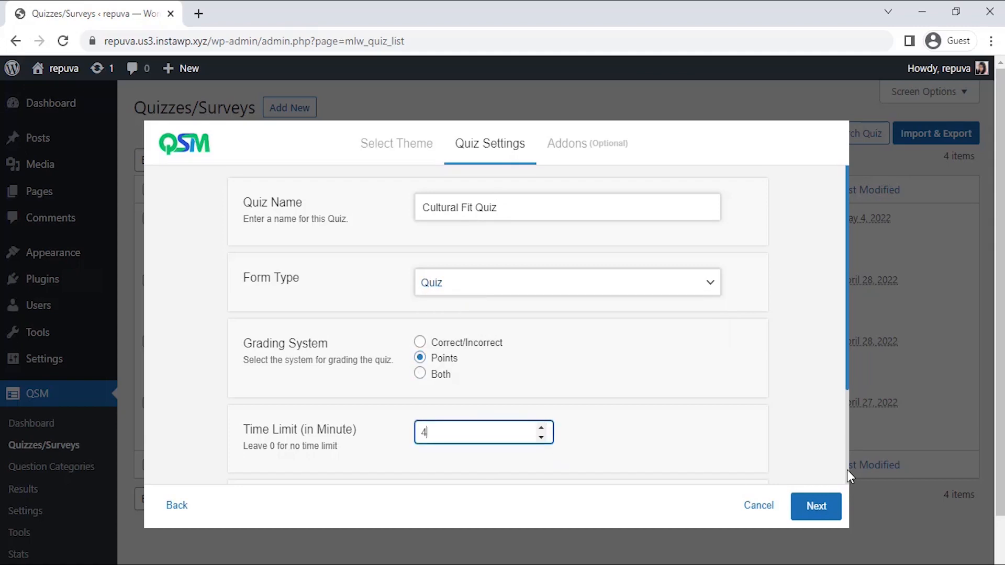
pyautogui.scroll(-3, 846, 470)
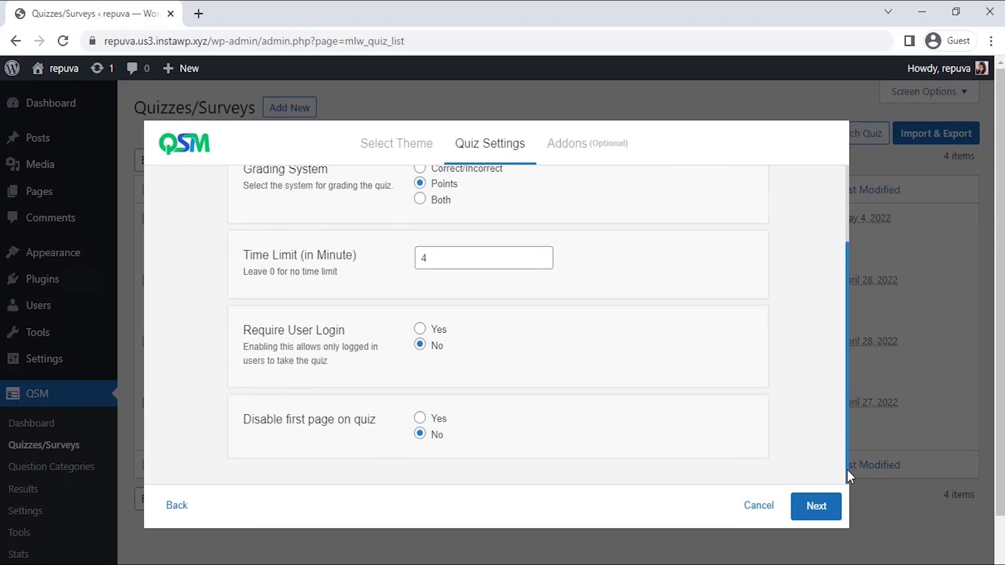
# Continue past the optional addons and create the quiz.
pyautogui.click(815, 507)
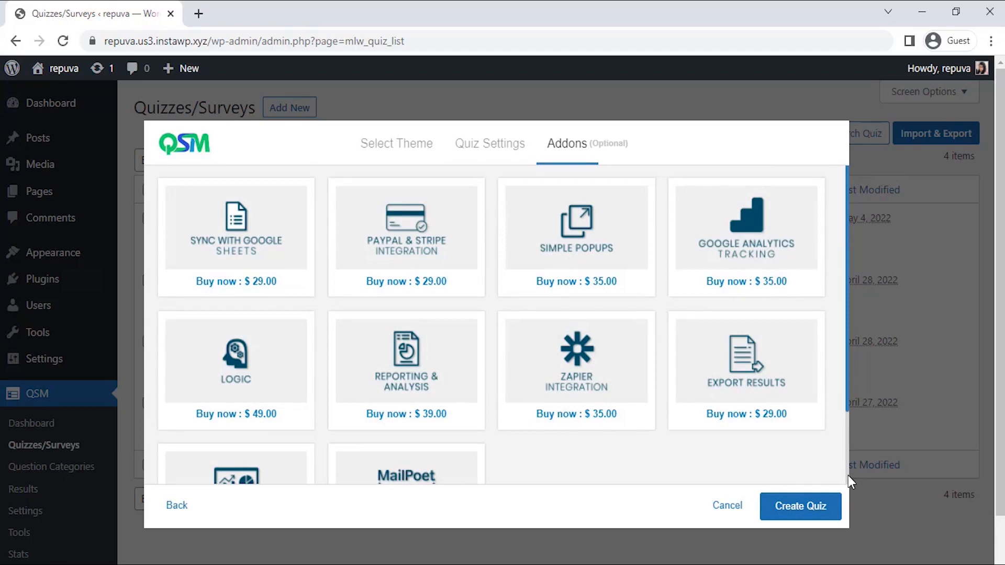
pyautogui.scroll(-3, 848, 475)
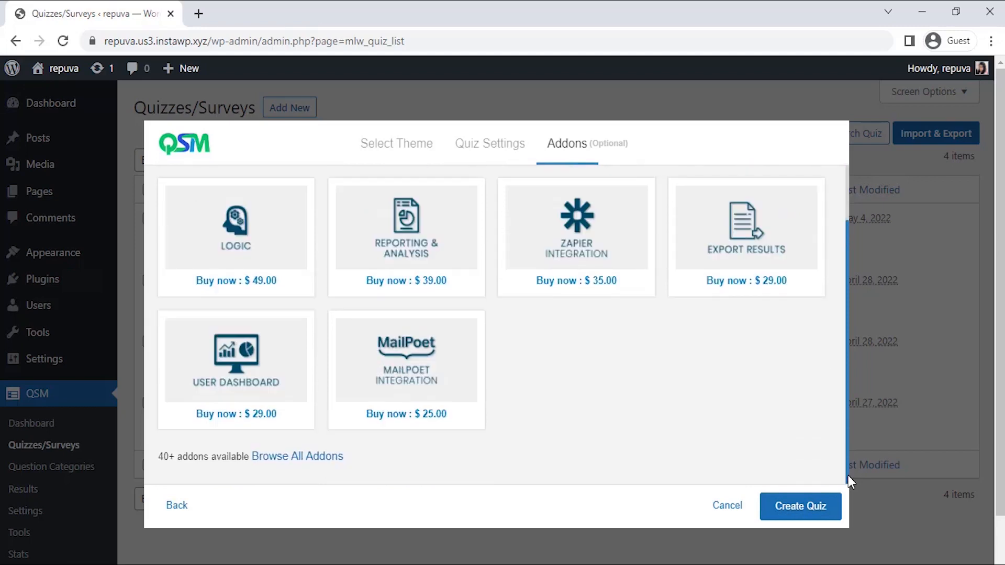
pyautogui.click(799, 510)
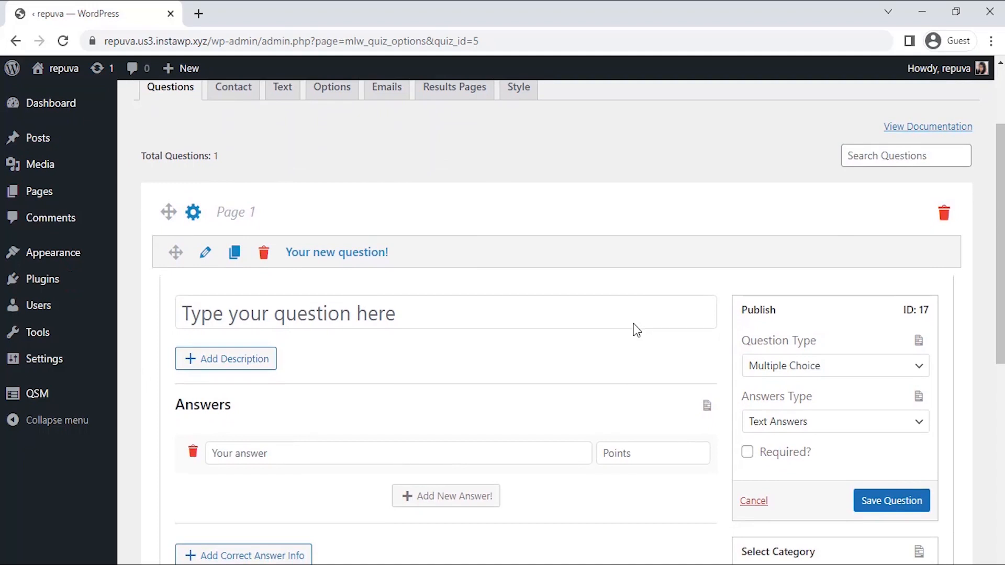
# Enter the first question as "Employees that are a cultural fit for the company______.".
pyautogui.scroll(-1, 633, 324)
pyautogui.click(548, 251)
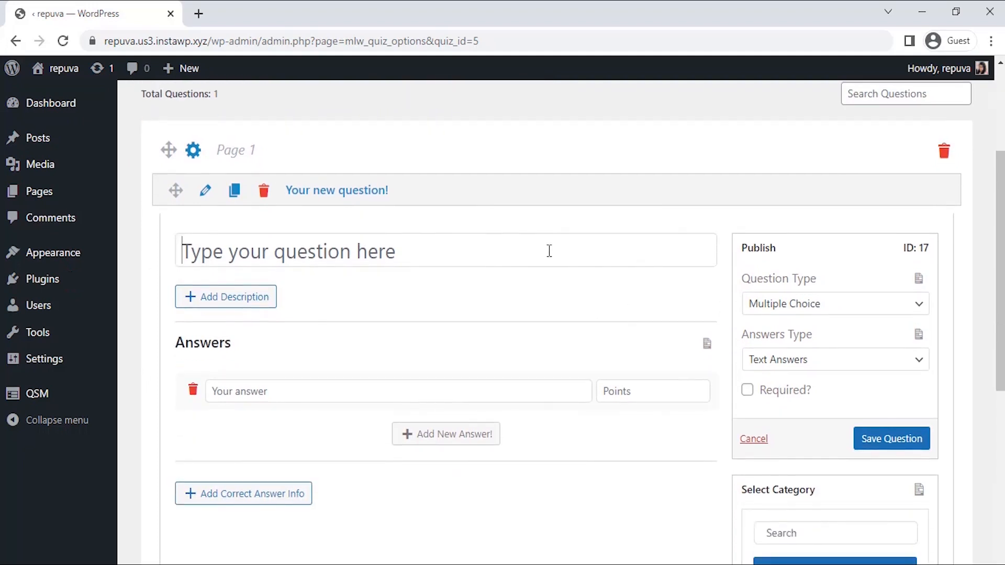
pyautogui.write('Employees that ar')
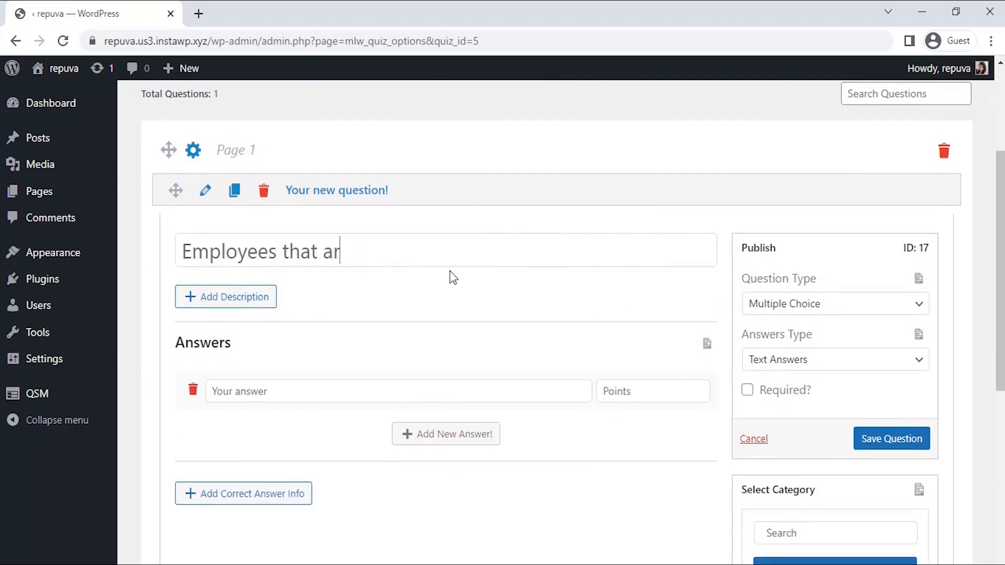
pyautogui.write('e a cultural fit for the company')
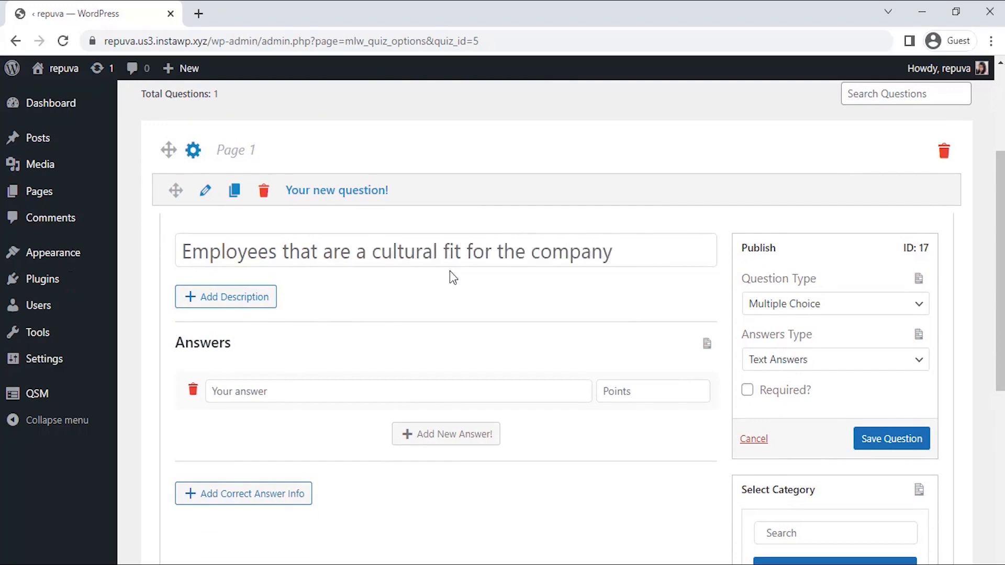
pyautogui.write('______.')
# Add answers "Will help company avoid discrimination lawsuits." worth 10 points and "Will not adapt to the main attitude and behavior of the company." worth 5.
pyautogui.scroll(-1, 1000, 273)
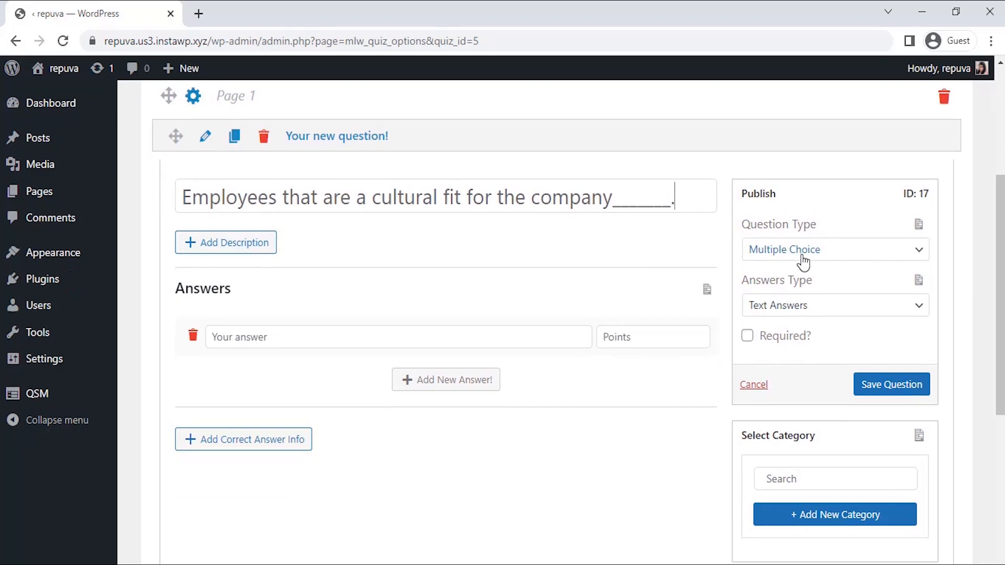
pyautogui.click(804, 251)
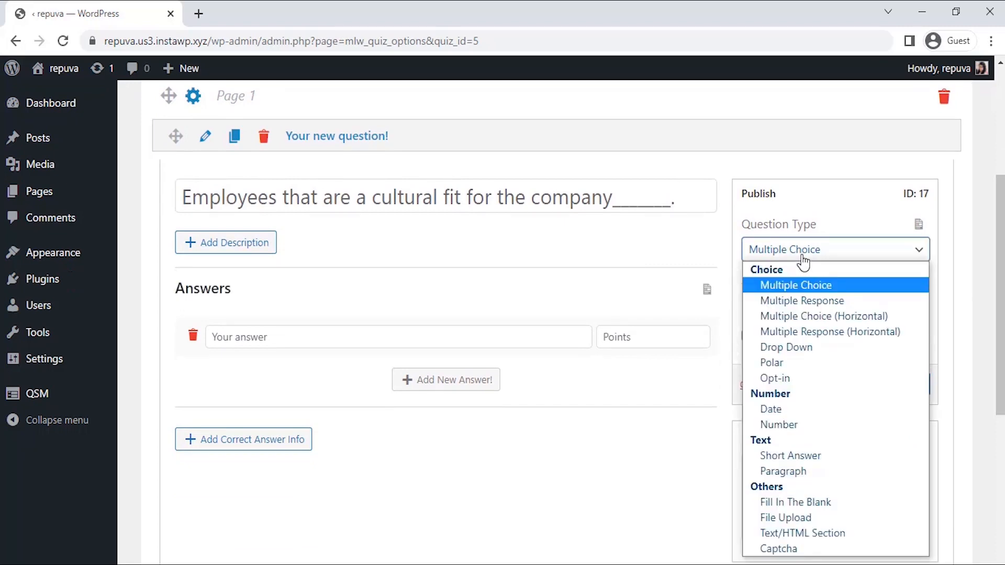
pyautogui.click(804, 256)
pyautogui.click(366, 337)
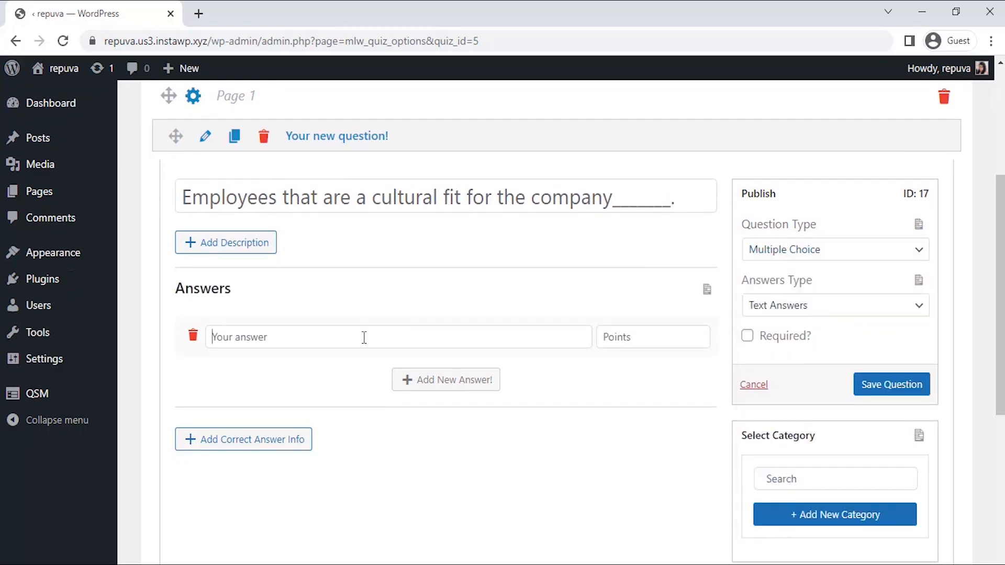
pyautogui.write('Will help company avoid discrimination lawsuits.')
pyautogui.click(446, 379)
pyautogui.write('Will not adapt to the main attitude and behavior of the company.')
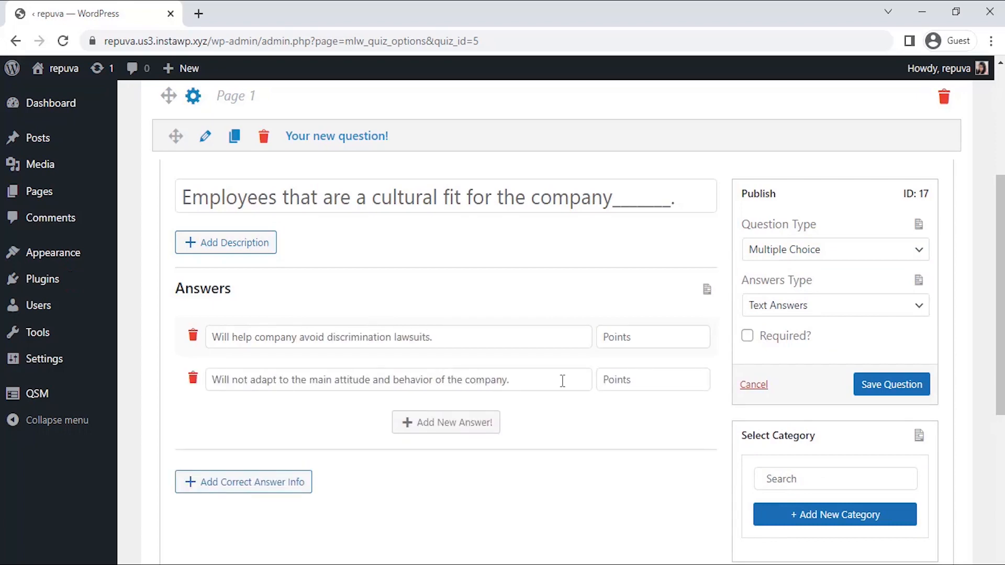
pyautogui.click(611, 336)
pyautogui.write('10')
pyautogui.click(618, 382)
pyautogui.write('5')
# Mark the first question as required and save it.
pyautogui.click(747, 340)
pyautogui.click(746, 345)
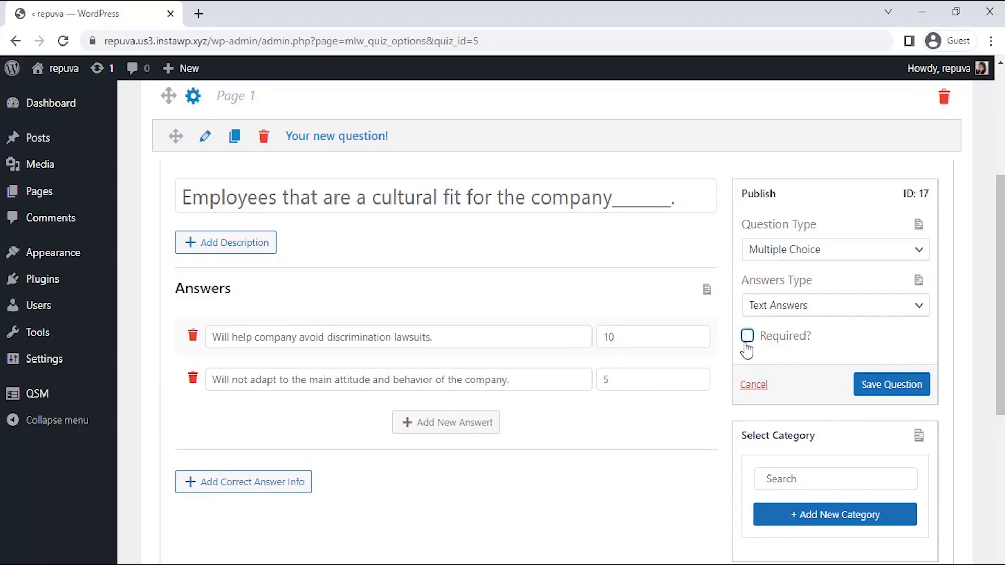
pyautogui.click(746, 343)
pyautogui.click(887, 390)
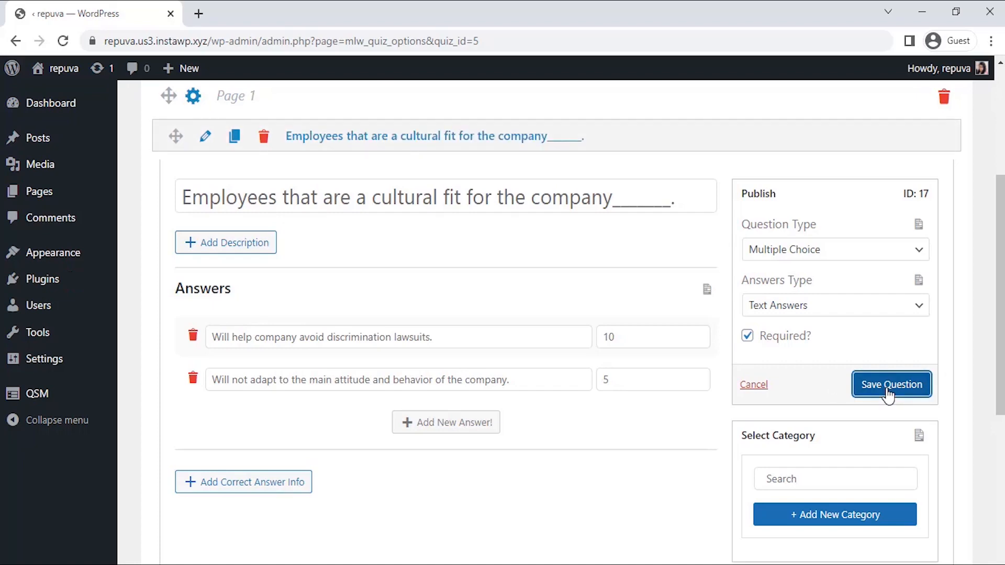
# Add a second page with a new question "The company should have______.".
pyautogui.scroll(-7, 689, 442)
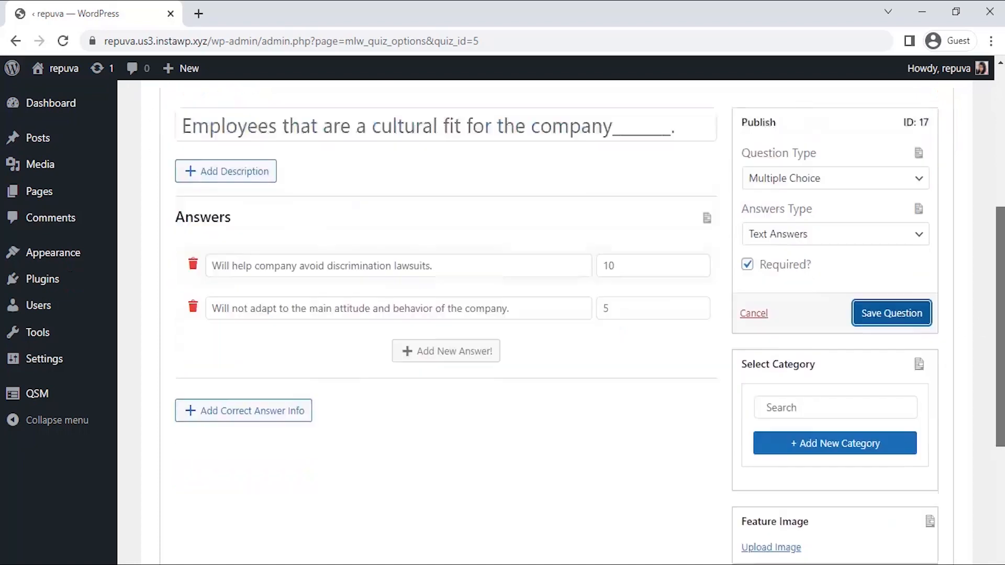
pyautogui.click(577, 525)
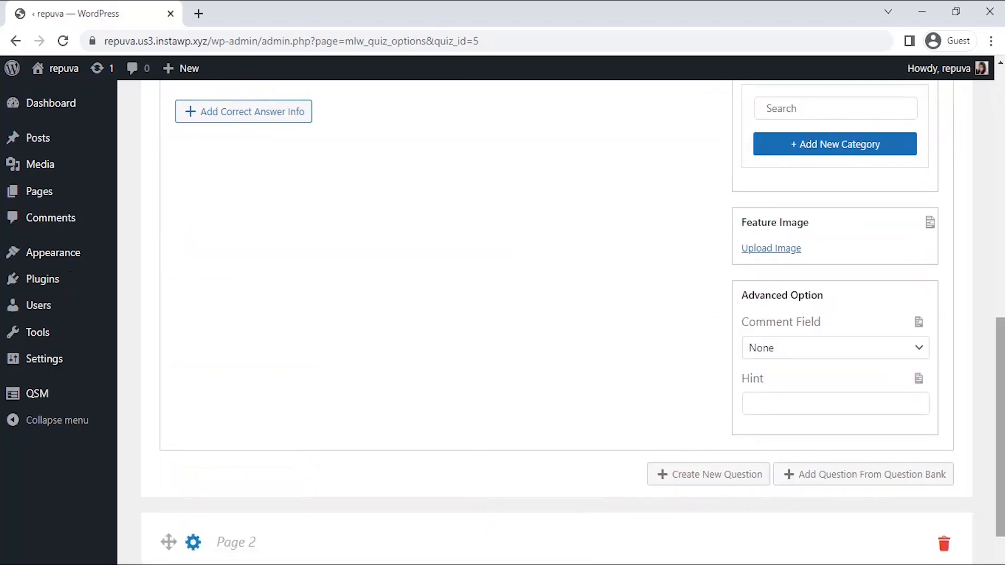
pyautogui.click(722, 469)
pyautogui.write('The compan')
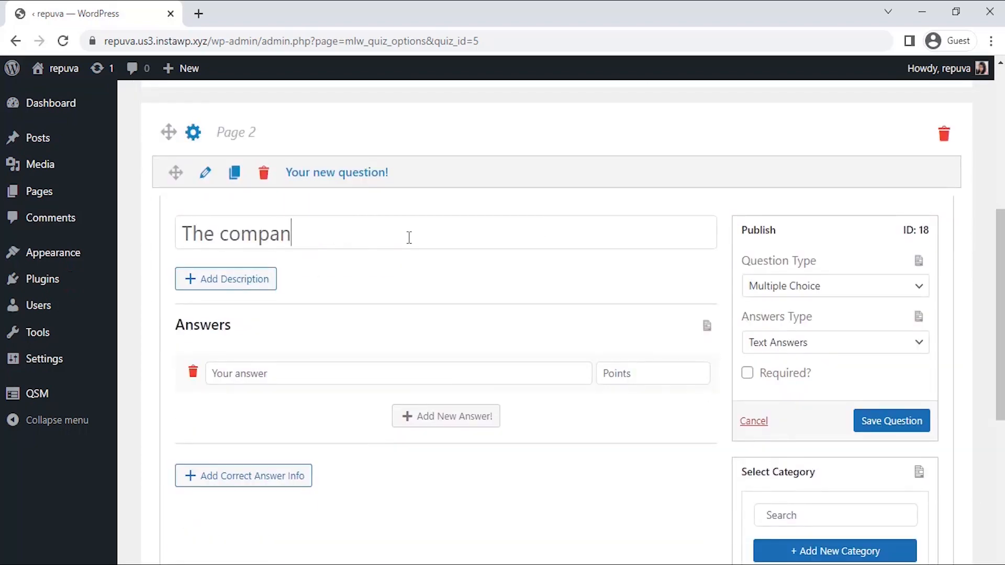
pyautogui.write('y should have______.')
# Add answers "Strict values to ensure workforce uniformity." worth 5 points and "Pop-up principles to keep everyone engaged." worth 10.
pyautogui.click(769, 291)
pyautogui.scroll(-2, 544, 319)
pyautogui.click(458, 291)
pyautogui.write('Strict values t')
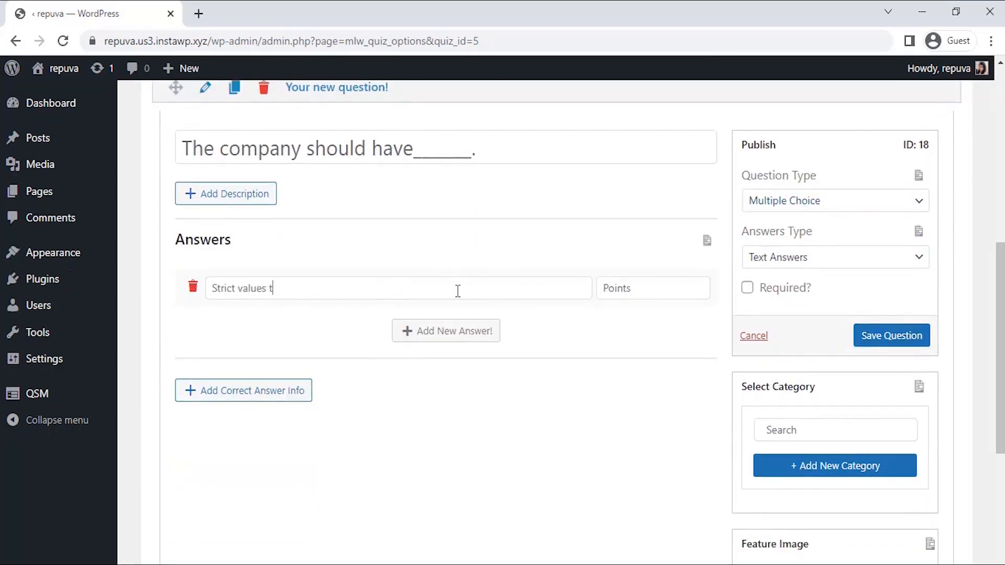
pyautogui.write('o ensure workforce uniformity.')
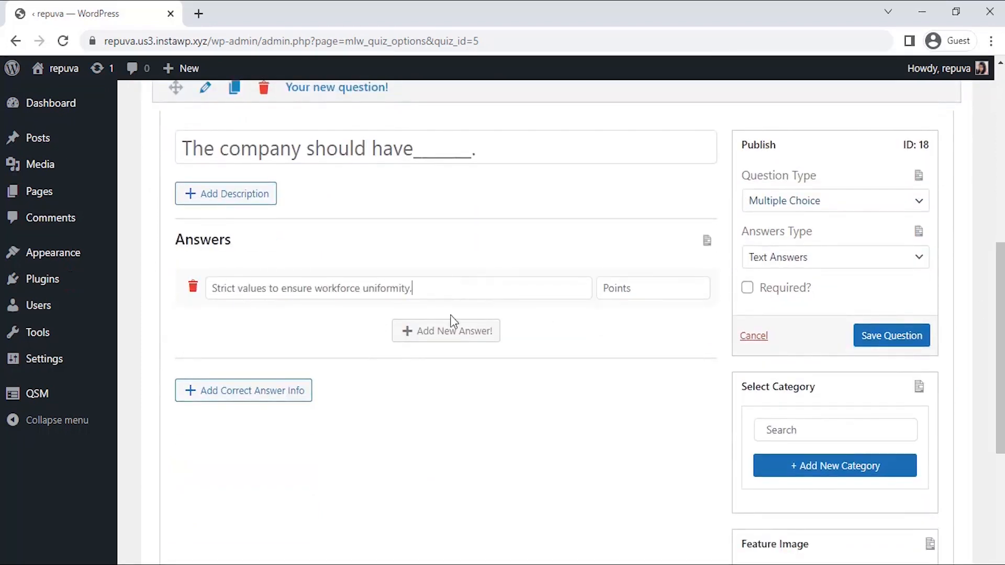
pyautogui.click(429, 328)
pyautogui.write('Pop-up principles')
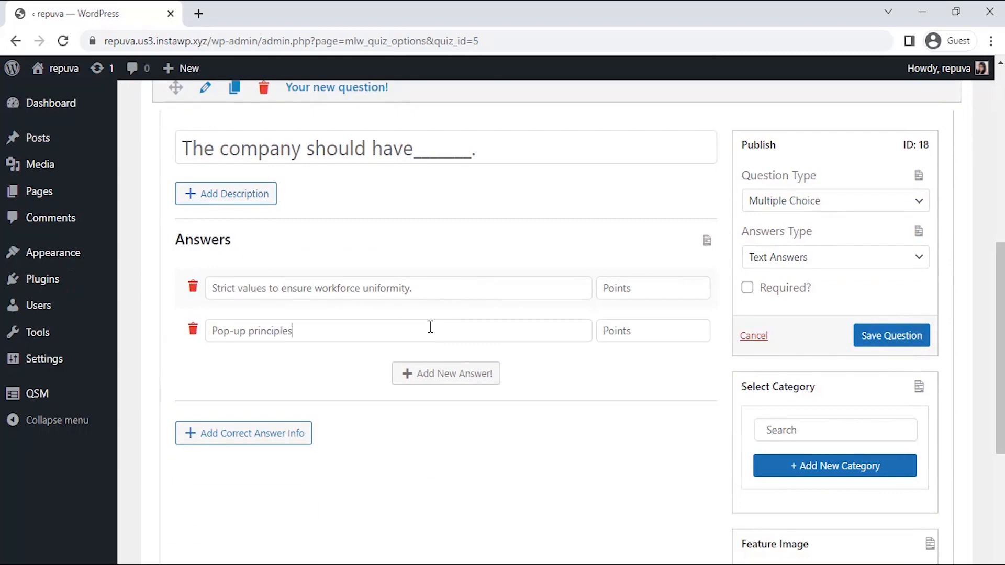
pyautogui.write(' to keep everyone engaged.')
pyautogui.click(666, 287)
pyautogui.write('5')
pyautogui.click(646, 329)
pyautogui.write('10')
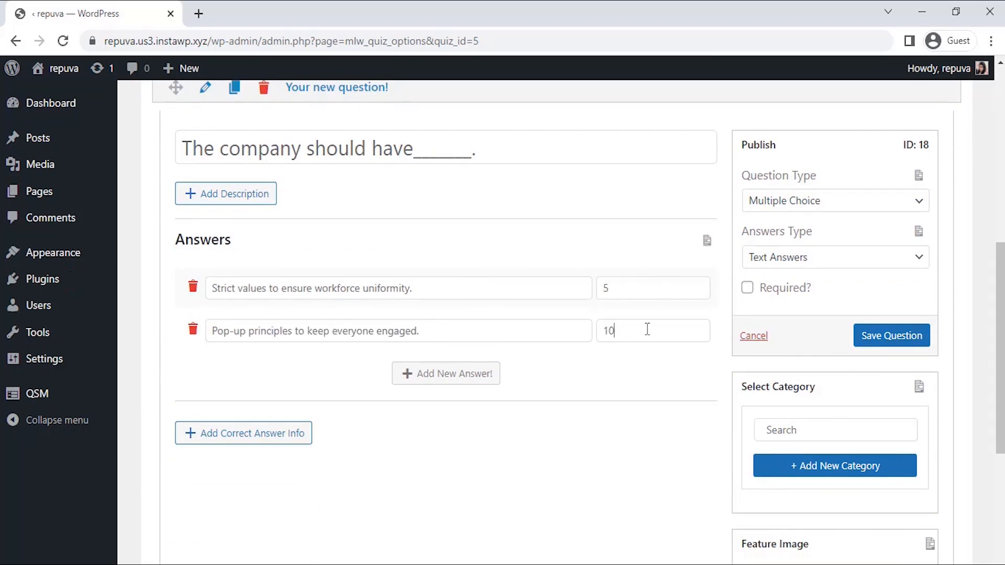
# Mark the second question as required and save it.
pyautogui.click(746, 287)
pyautogui.click(872, 337)
# Add a third page with a new question "A good cultural fit makes employees______.".
pyautogui.moveTo(1000, 350); pyautogui.dragTo(1000, 453)
pyautogui.click(540, 524)
pyautogui.scroll(-2, 691, 417)
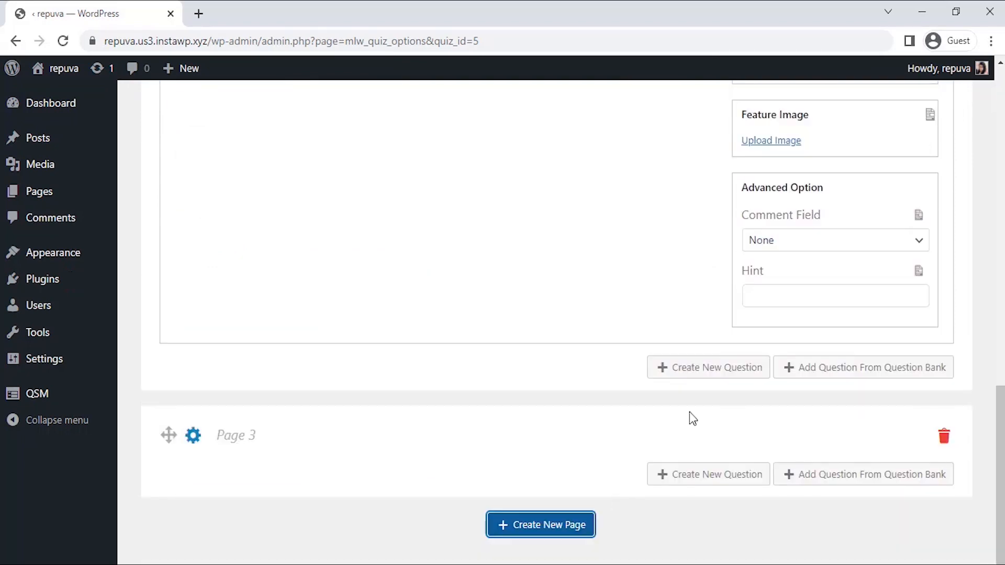
pyautogui.click(710, 474)
pyautogui.click(530, 235)
pyautogui.write('A good cultural fit makes employee')
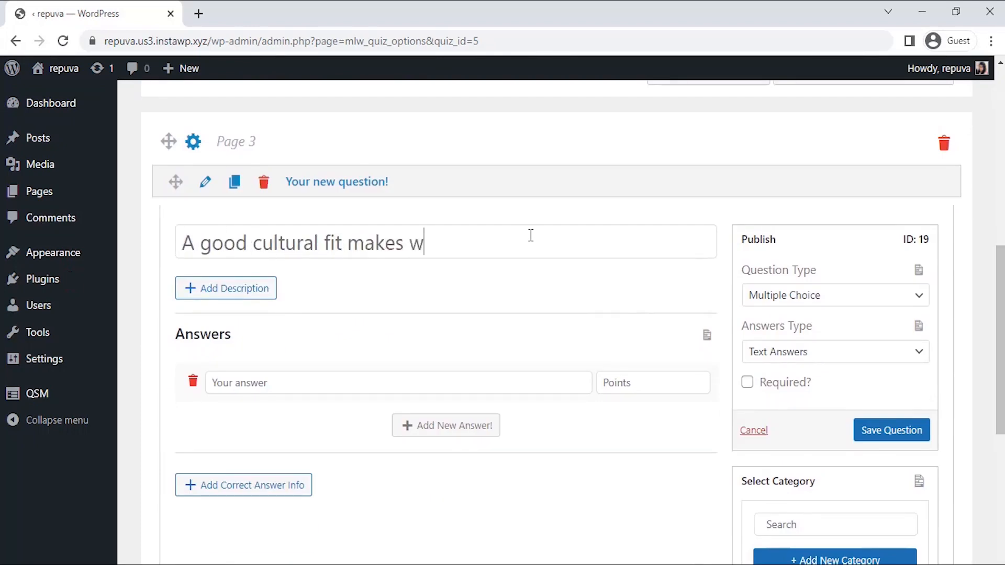
pyautogui.write('s_____.')
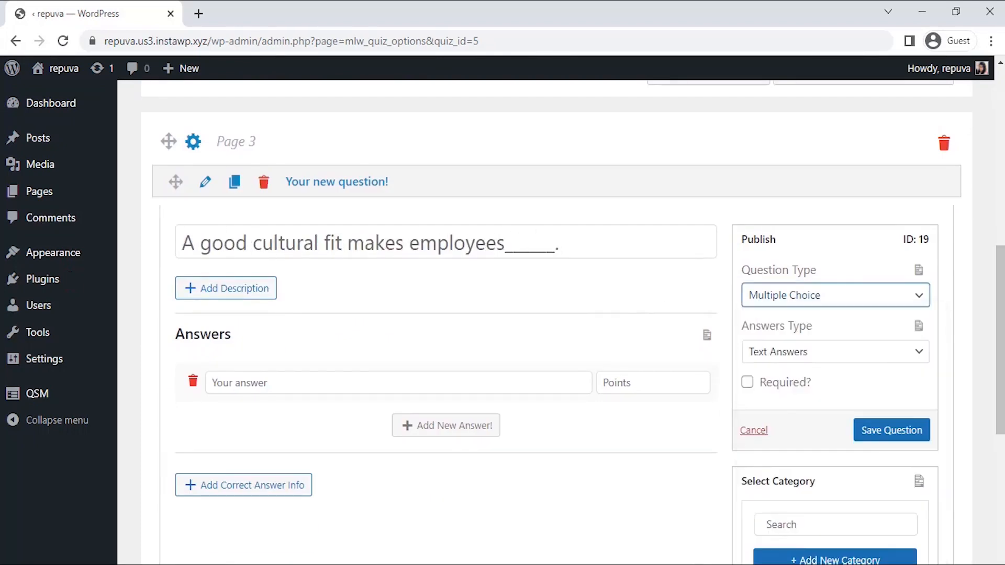
# Add answers "More satisfied with their work." worth 10 points and "more likely to retire early." worth 5.
pyautogui.scroll(-2, 356, 254)
pyautogui.click(356, 253)
pyautogui.write('More satisfied with their work')
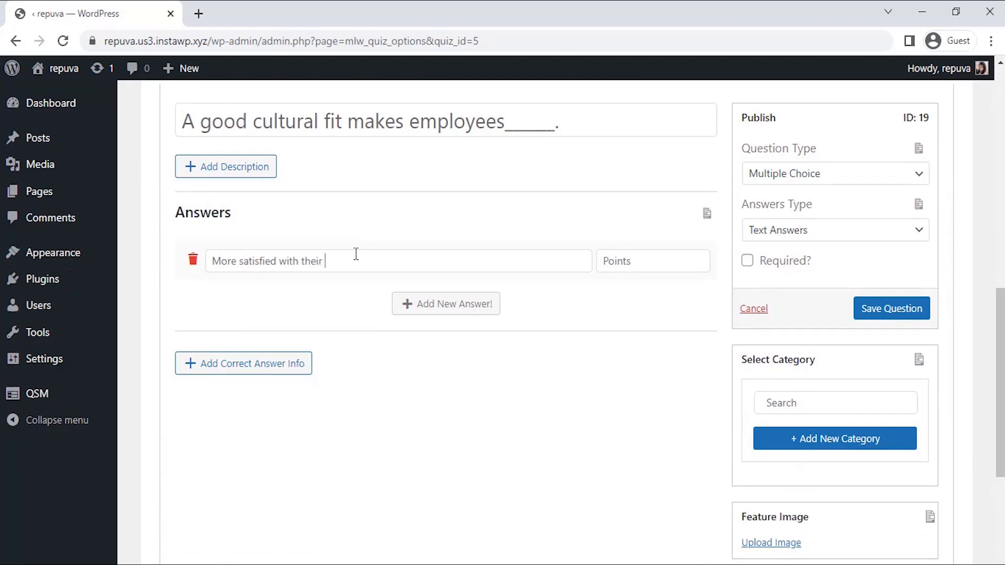
pyautogui.click(416, 303)
pyautogui.click(398, 302)
pyautogui.write('more link')
pyautogui.press('BackSpace')
pyautogui.press('BackSpace')
pyautogui.write('kely to retire early.')
pyautogui.click(612, 263)
pyautogui.write('10')
pyautogui.click(612, 303)
pyautogui.write('5')
# Mark the third question as required and save it.
pyautogui.click(751, 261)
pyautogui.click(884, 311)
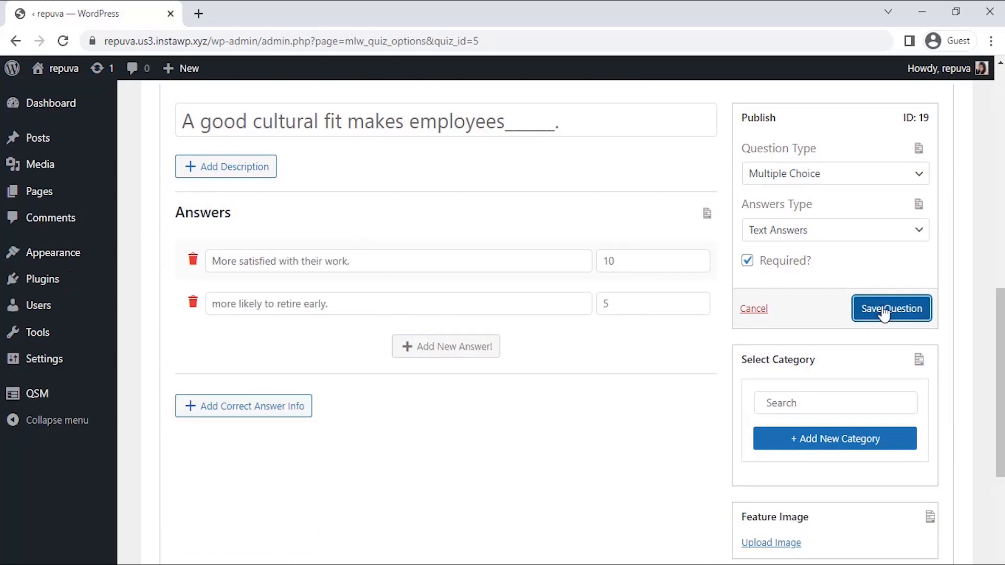
# Open the quiz's Contact settings.
pyautogui.moveTo(1000, 335); pyautogui.dragTo(1000, 116)
pyautogui.click(243, 218)
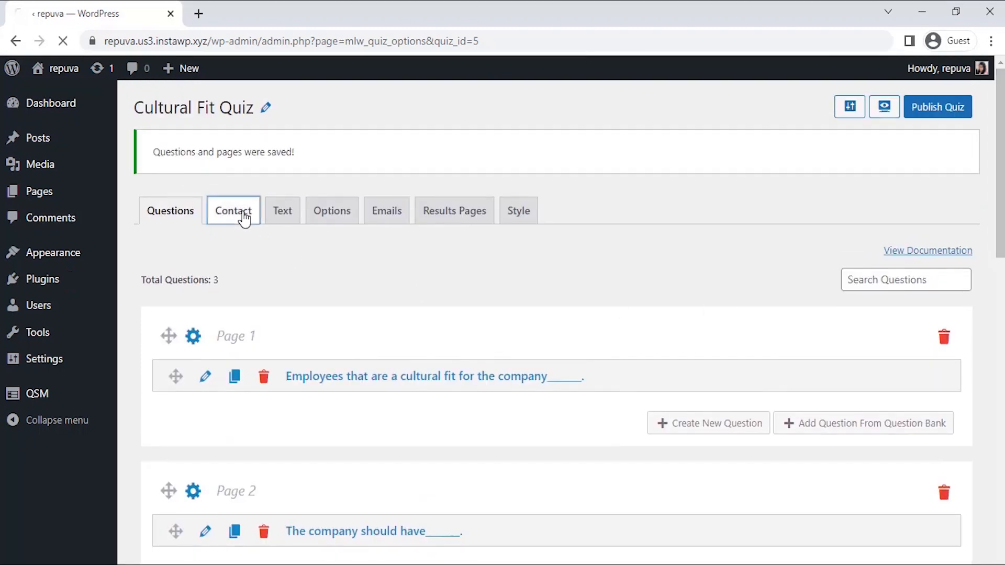
# Set up the first contact field as a required Small Open Answer labelled Full Name, used for Name.
pyautogui.click(209, 251)
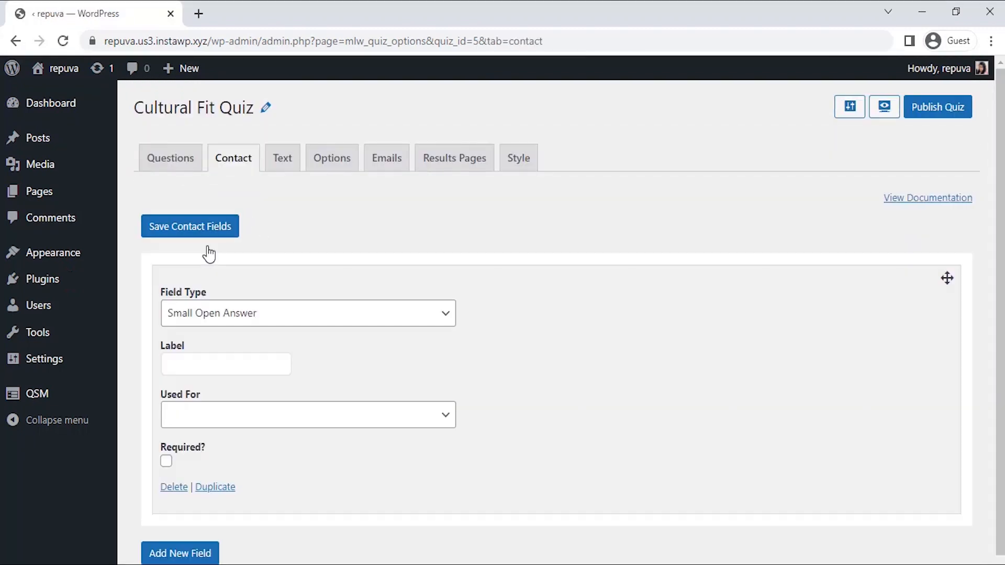
pyautogui.scroll(-1, 561, 338)
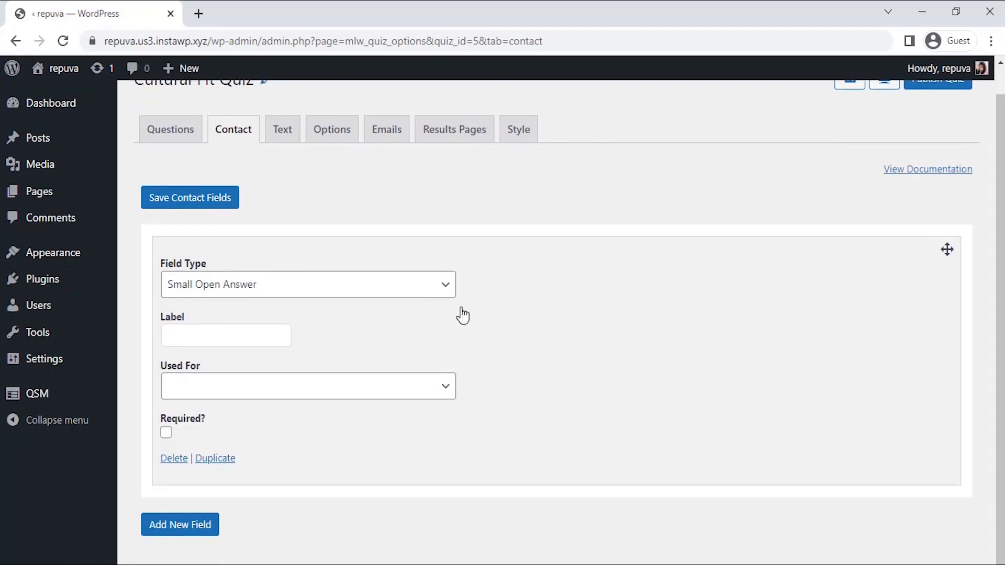
pyautogui.click(438, 289)
pyautogui.click(439, 287)
pyautogui.click(273, 331)
pyautogui.write('Full Name')
pyautogui.click(291, 392)
pyautogui.click(289, 420)
pyautogui.click(166, 433)
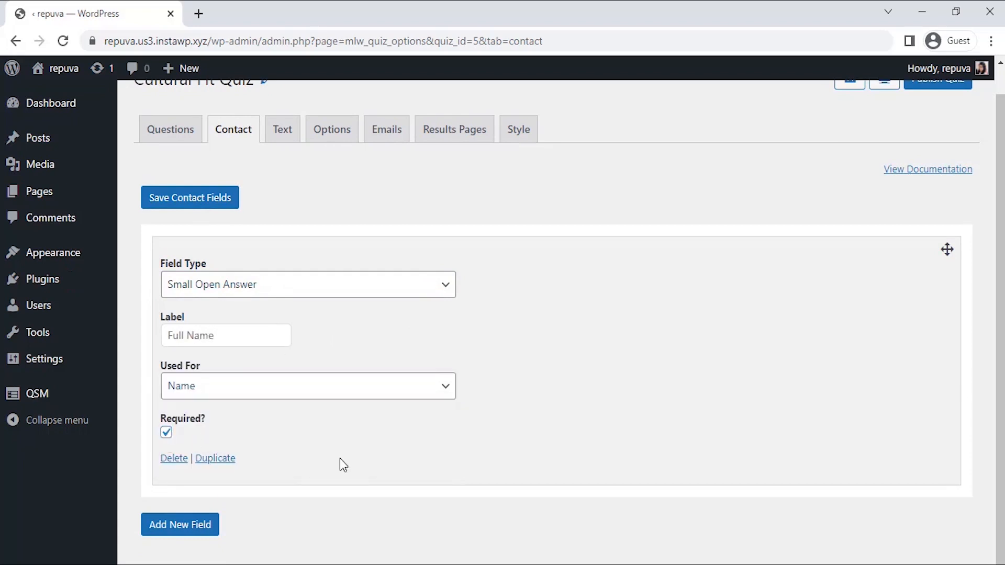
# Add a required Date contact field labelled Date, used for Business, and save the contact fields.
pyautogui.click(197, 523)
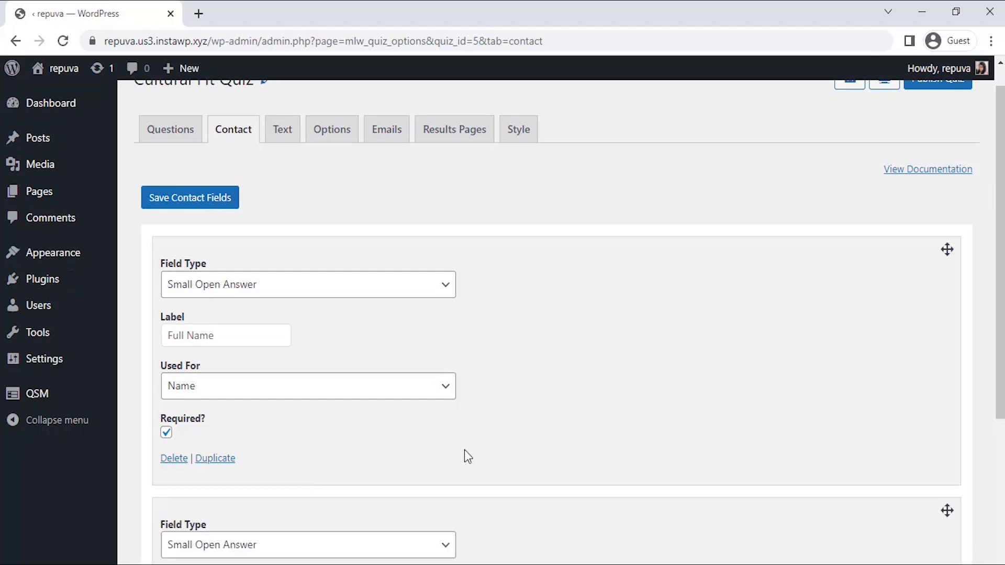
pyautogui.scroll(-1, 464, 450)
pyautogui.scroll(-3, 464, 450)
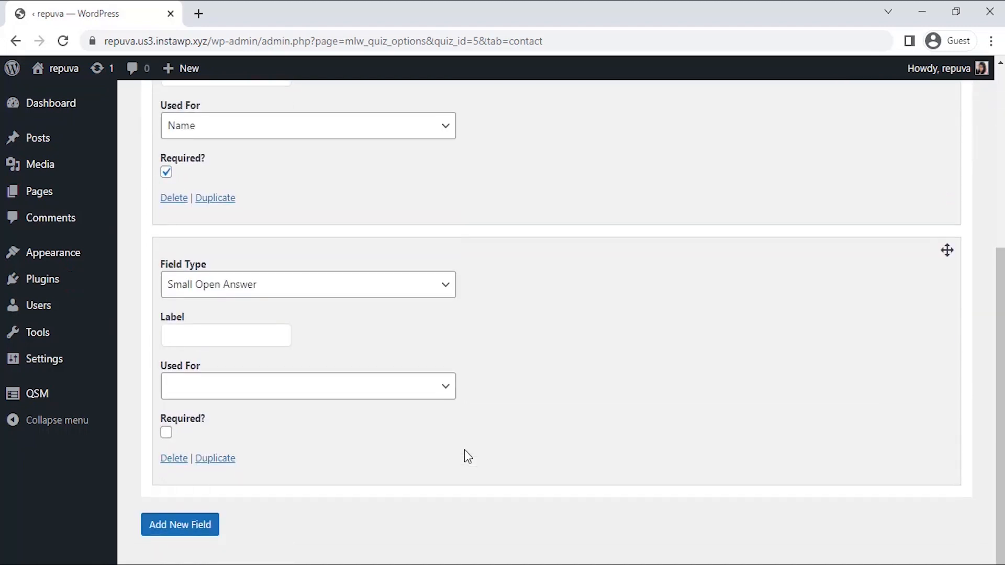
pyautogui.click(416, 286)
pyautogui.click(400, 369)
pyautogui.click(259, 339)
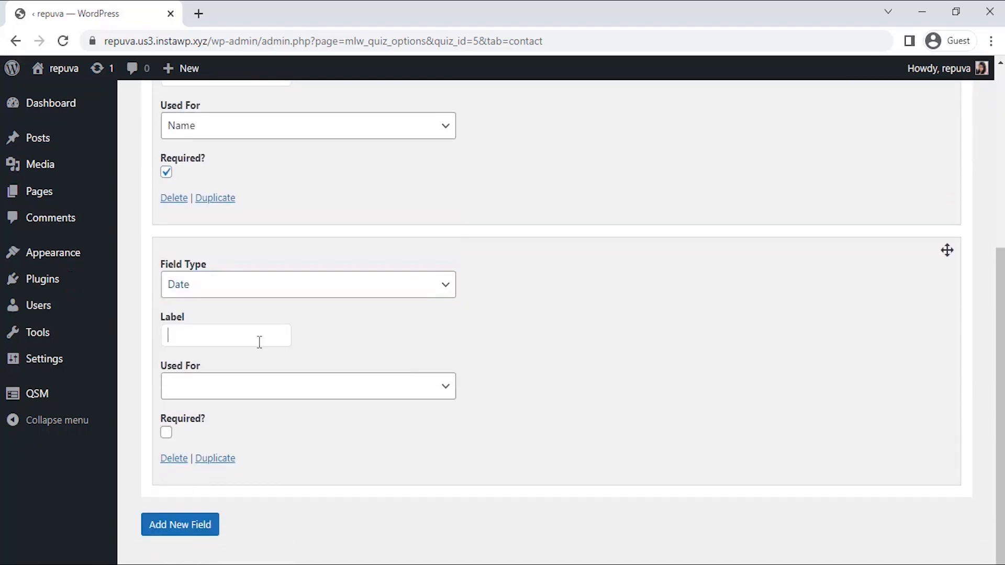
pyautogui.write('Date')
pyautogui.click(278, 388)
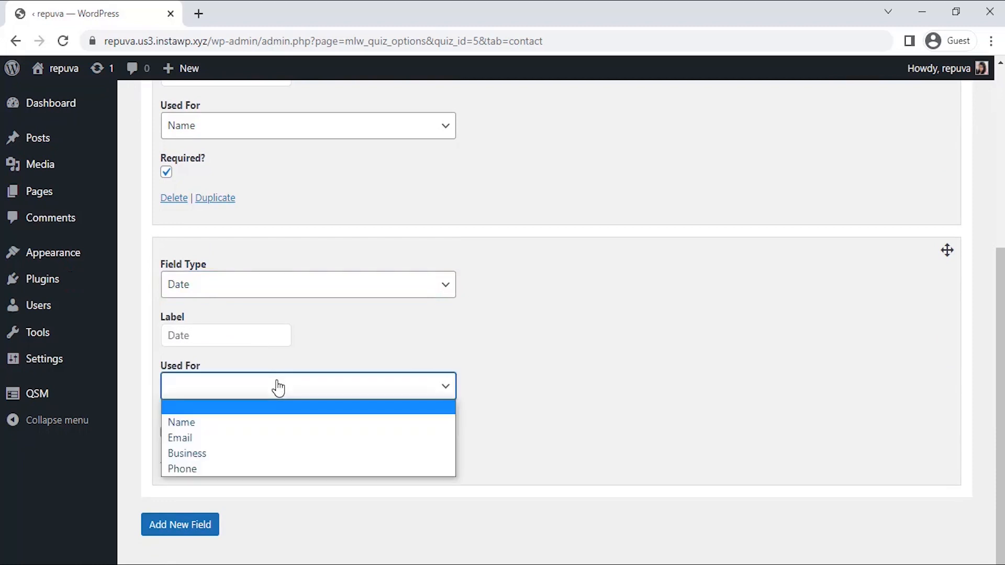
pyautogui.click(277, 453)
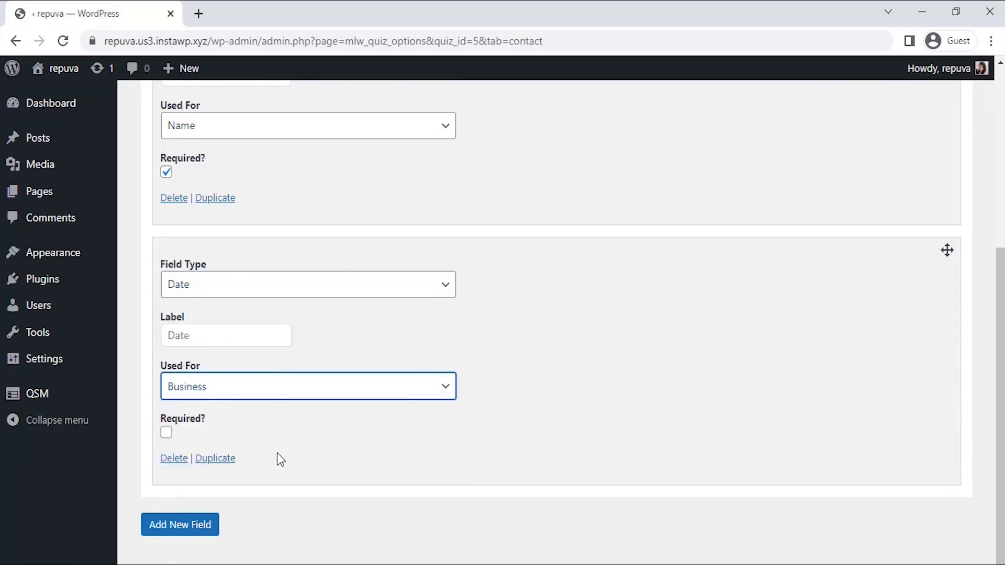
pyautogui.click(166, 433)
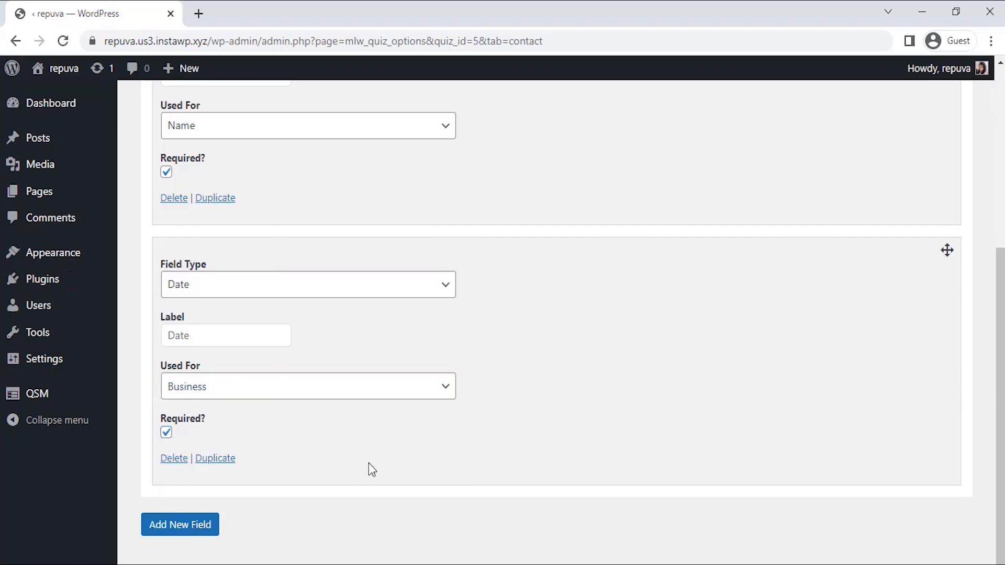
pyautogui.scroll(5, 368, 462)
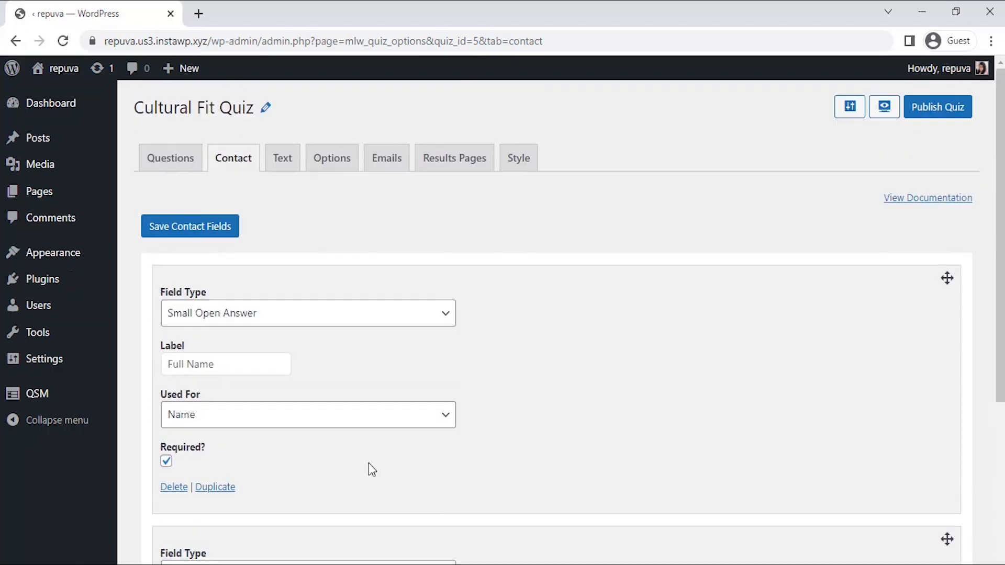
pyautogui.click(230, 230)
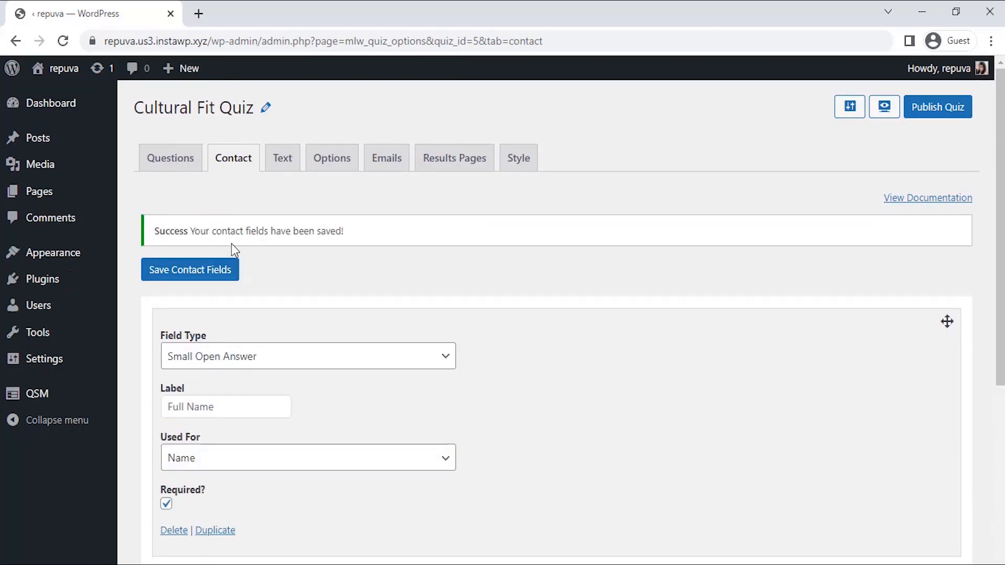
# Open Results Pages and set the condition: Quiz total points earned is greater than 20.
pyautogui.click(451, 172)
pyautogui.scroll(-1, 450, 209)
pyautogui.click(243, 312)
pyautogui.click(254, 314)
pyautogui.click(244, 330)
pyautogui.click(321, 311)
pyautogui.click(314, 337)
pyautogui.click(413, 311)
pyautogui.click(403, 374)
pyautogui.click(495, 317)
pyautogui.write('20')
# Clear the results page content and insert the 960x0 image uploaded from the desktop.
pyautogui.scroll(-1, 545, 392)
pyautogui.moveTo(791, 344); pyautogui.dragTo(577, 329)
pyautogui.tripleClick(657, 341)
pyautogui.press('BackSpace')
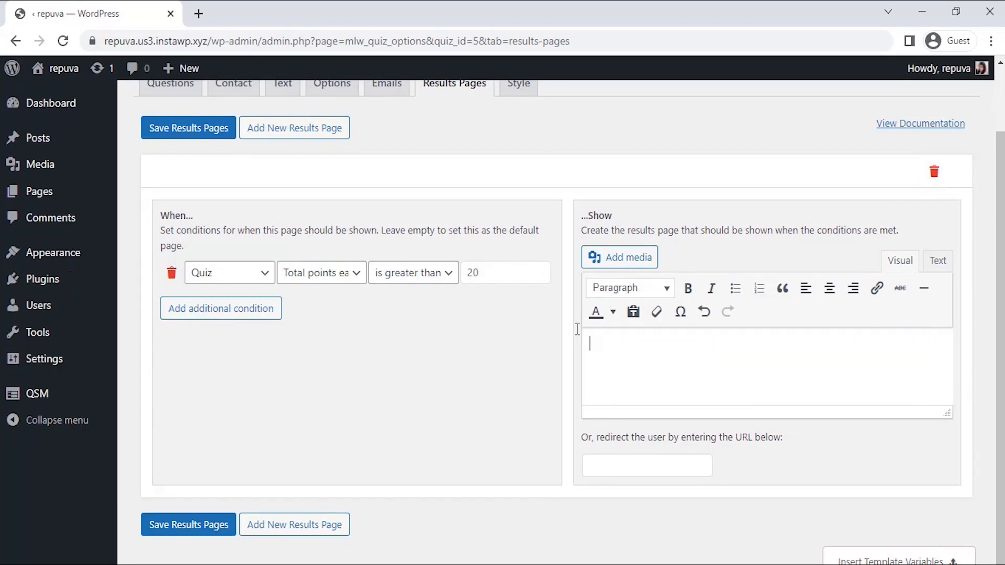
pyautogui.click(620, 257)
pyautogui.click(217, 137)
pyautogui.click(577, 342)
pyautogui.click(425, 262)
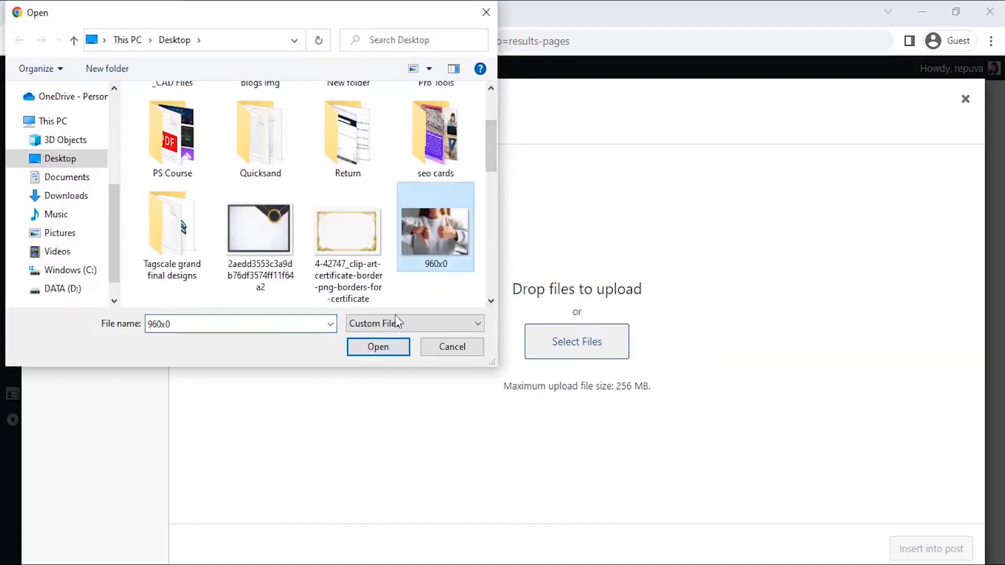
pyautogui.doubleClick(425, 263)
pyautogui.click(930, 549)
# Write the greeting 'Hey %USER_NAME% !!!' by pasting the copied user name template variable.
pyautogui.write('Res:')
pyautogui.click(942, 552)
pyautogui.click(513, 307)
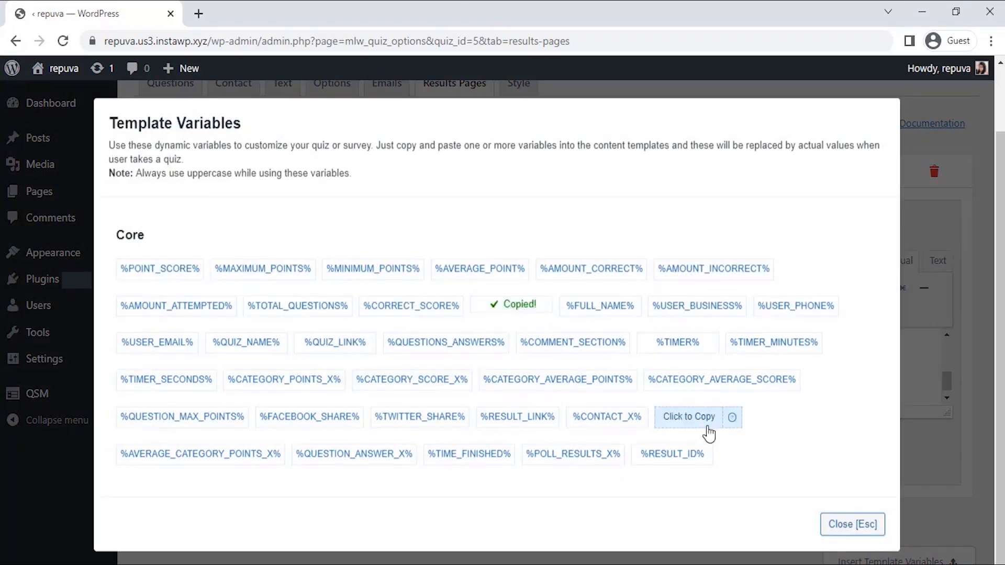
pyautogui.press('Escape')
pyautogui.write('%USER_NAME%')
pyautogui.write('!!!')
pyautogui.press('Return')
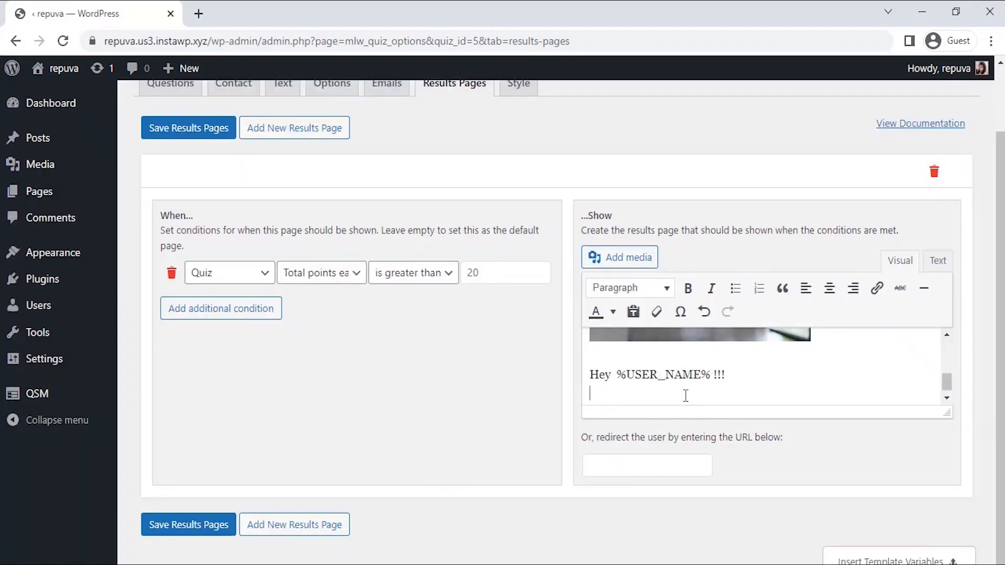
# Add the line 'AMAZING...... Have the best career ahead.' and save the results pages.
pyautogui.write('AMAZING...... Have the best career ahead')
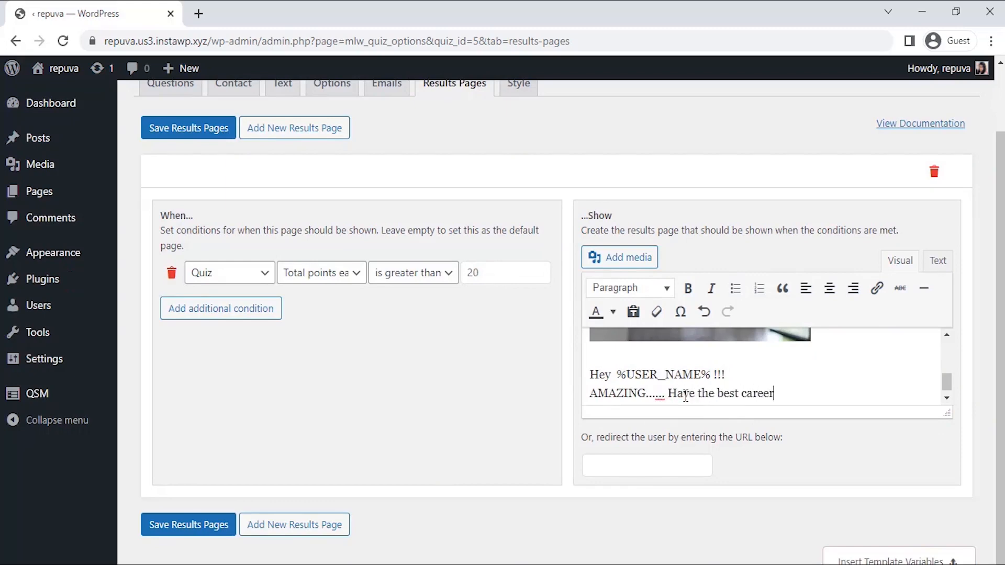
pyautogui.write('.')
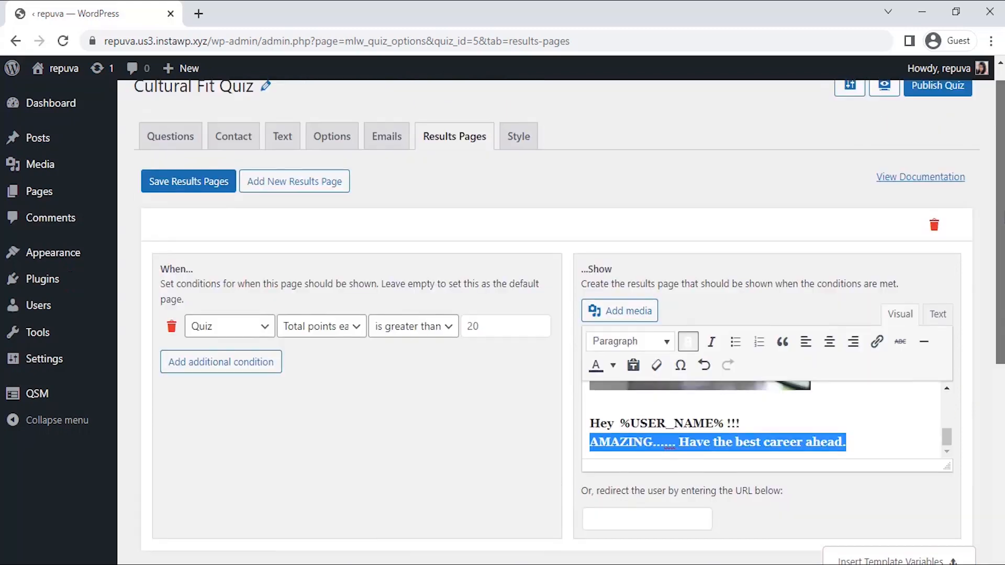
pyautogui.moveTo(1000, 225); pyautogui.dragTo(1000, 206)
pyautogui.click(230, 214)
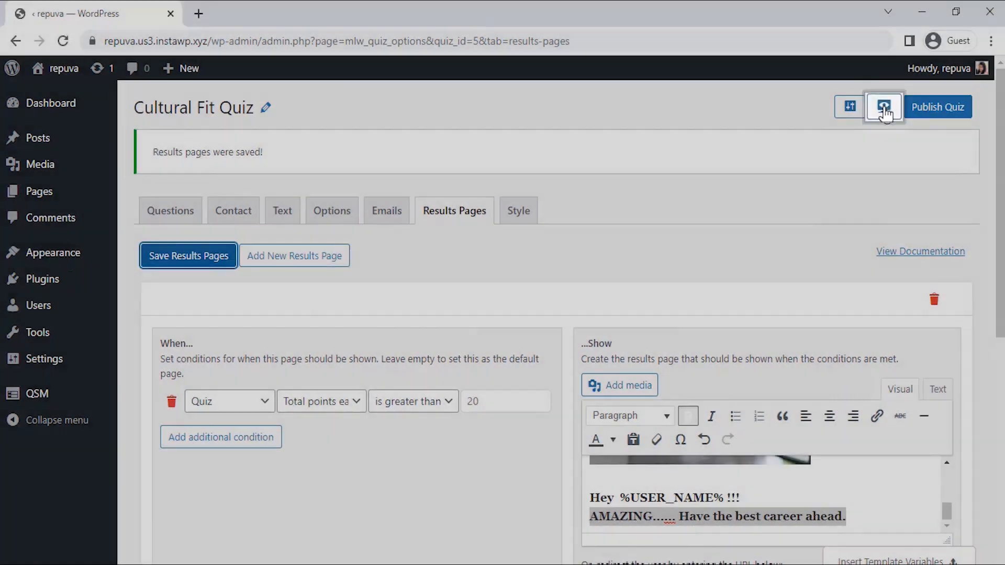
# Preview the quiz, enter a full name and the date May 9, 2022, and continue.
pyautogui.click(884, 108)
pyautogui.scroll(-3, 754, 317)
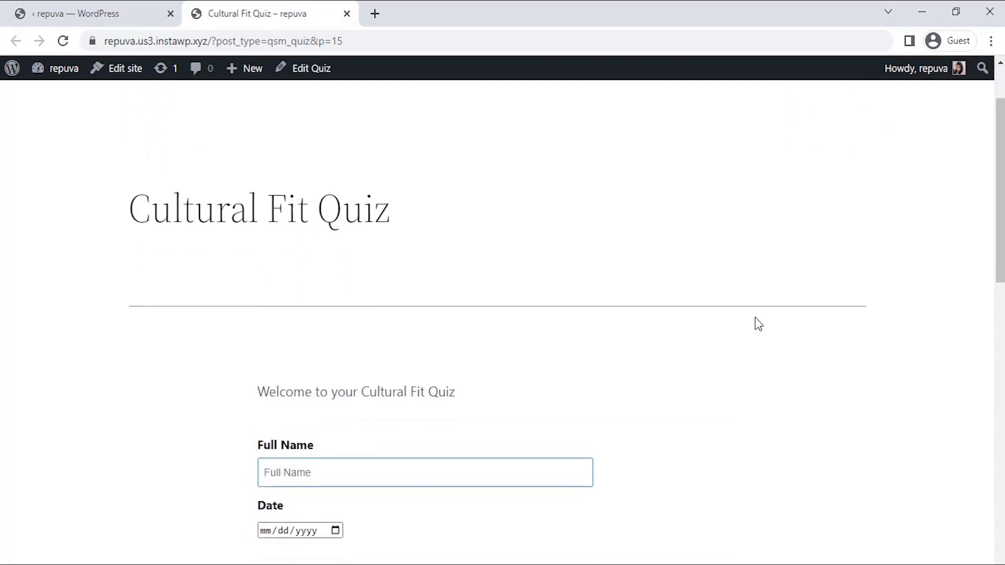
pyautogui.write('Alex')
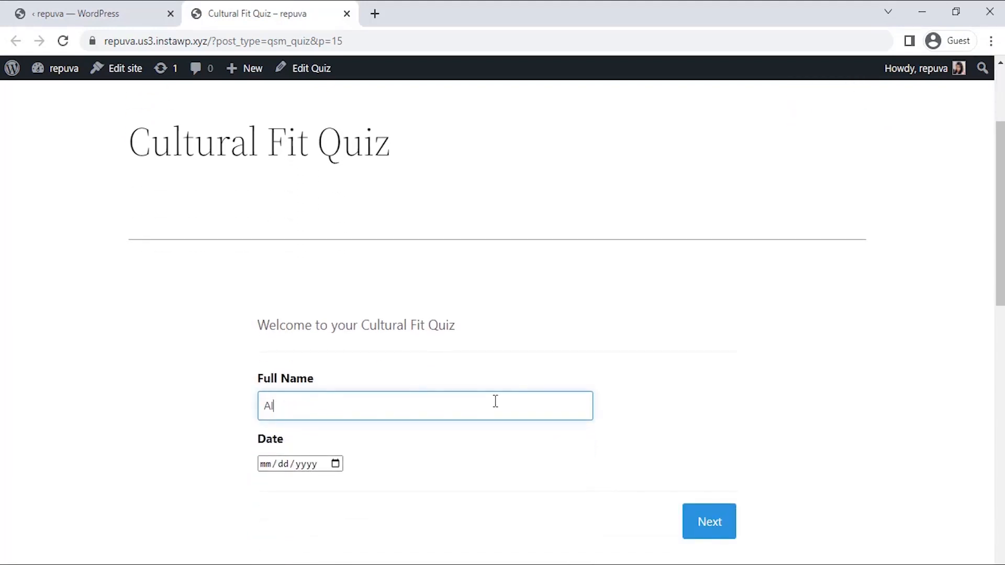
pyautogui.click(336, 465)
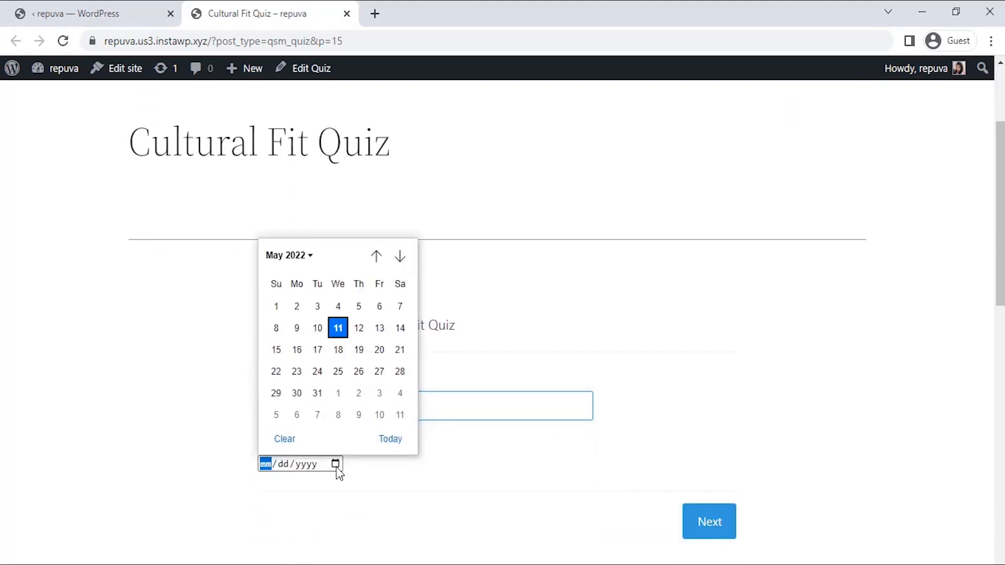
pyautogui.click(297, 328)
pyautogui.click(709, 521)
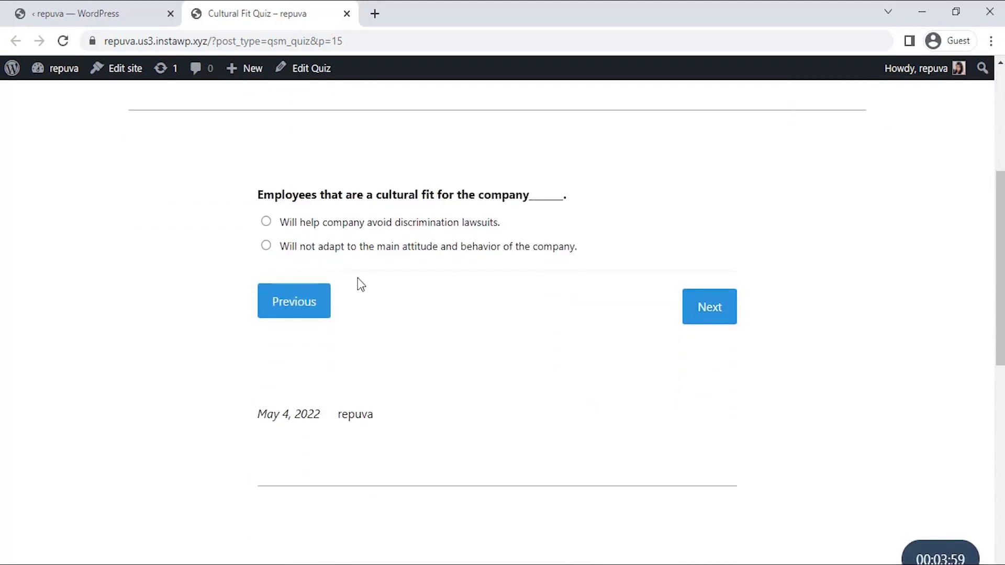
# Answer the quiz pages, choosing 'More satisfied with their work.' on the last one, and submit.
pyautogui.click(708, 313)
pyautogui.click(381, 249)
pyautogui.click(712, 314)
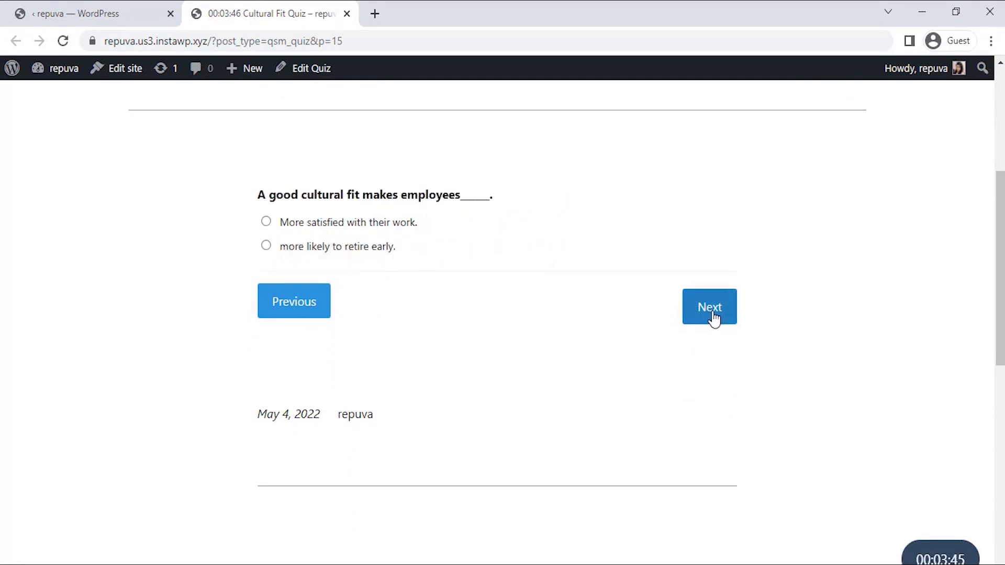
pyautogui.click(375, 227)
pyautogui.click(711, 315)
pyautogui.click(704, 327)
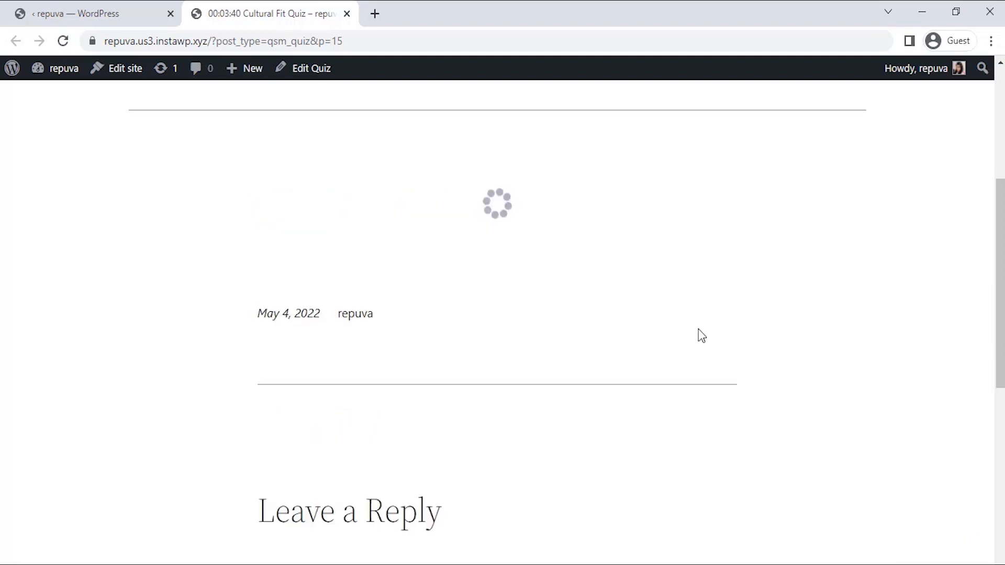